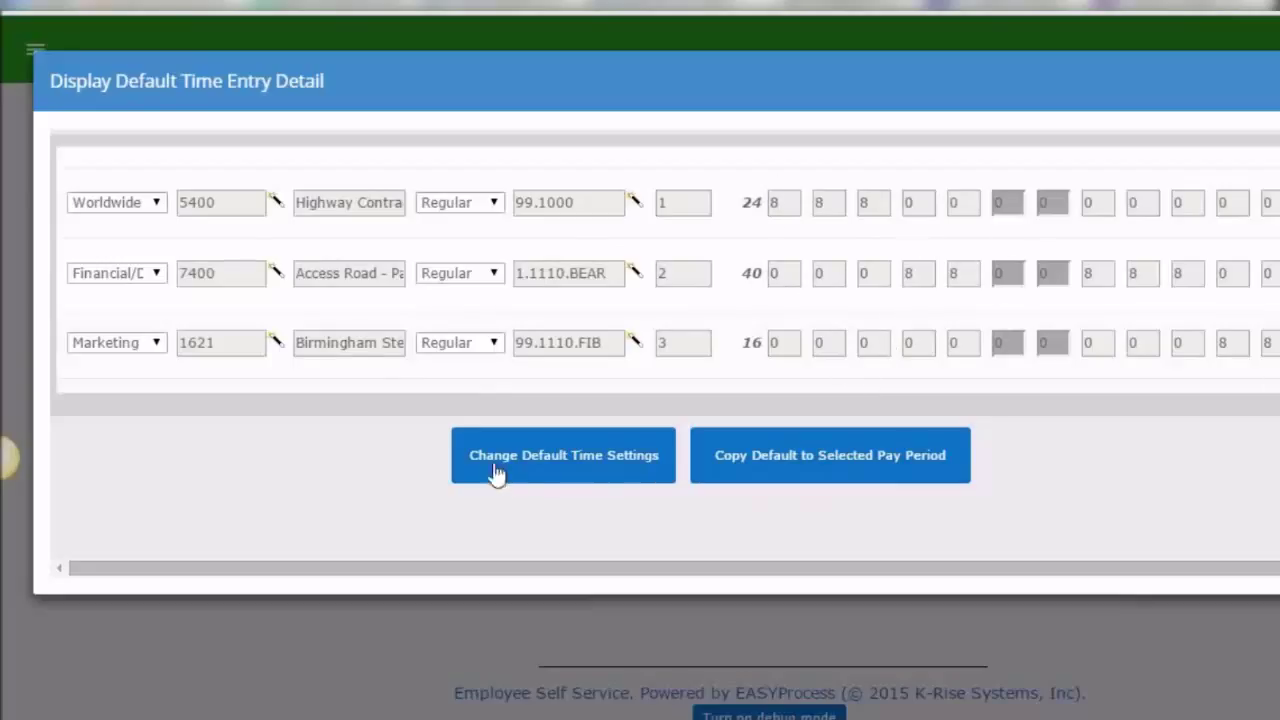
Open the default time settings for editing and review the default job lines and their hours.
{"action": "left_click", "coordinate": [540, 468]}
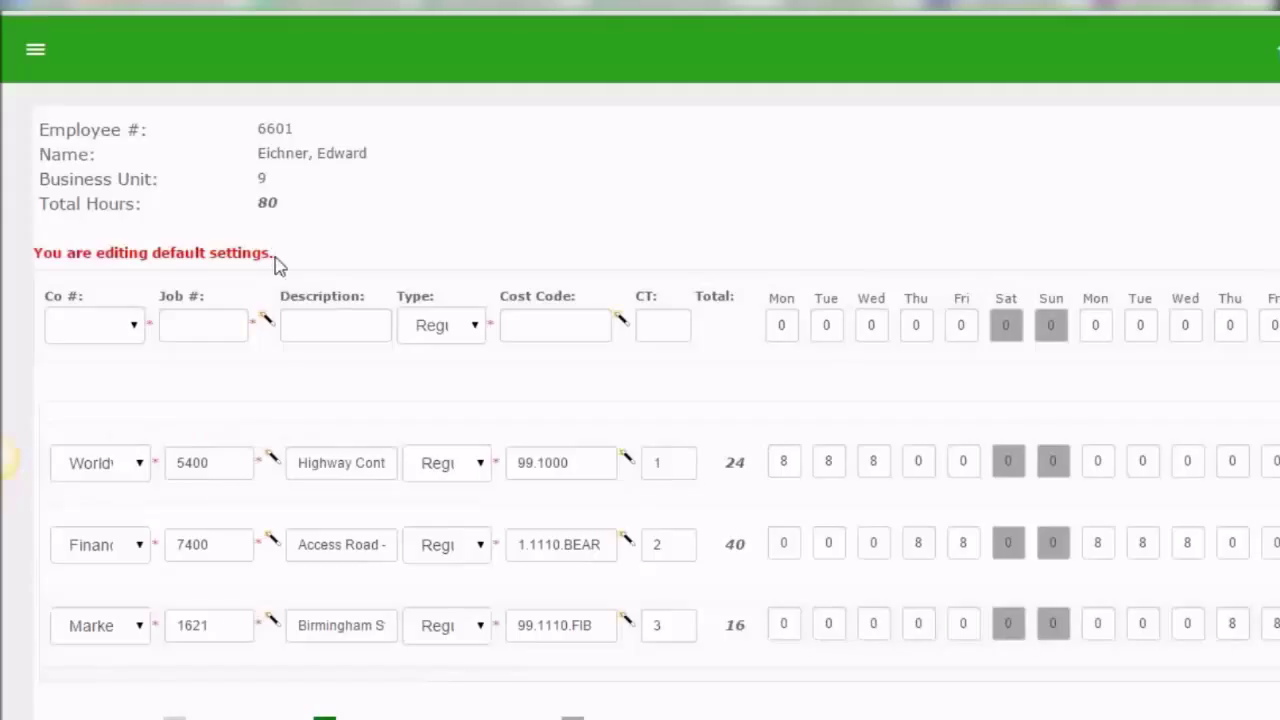
{"action": "scroll", "coordinate": [235, 360], "scroll_direction": "down", "scroll_amount": 2}
{"action": "scroll", "coordinate": [234, 365], "scroll_direction": "up", "scroll_amount": 2}
Return to the employee's Time Entry and copy the default time to the pay period starting 2015/05/11.
{"action": "left_click", "coordinate": [38, 55]}
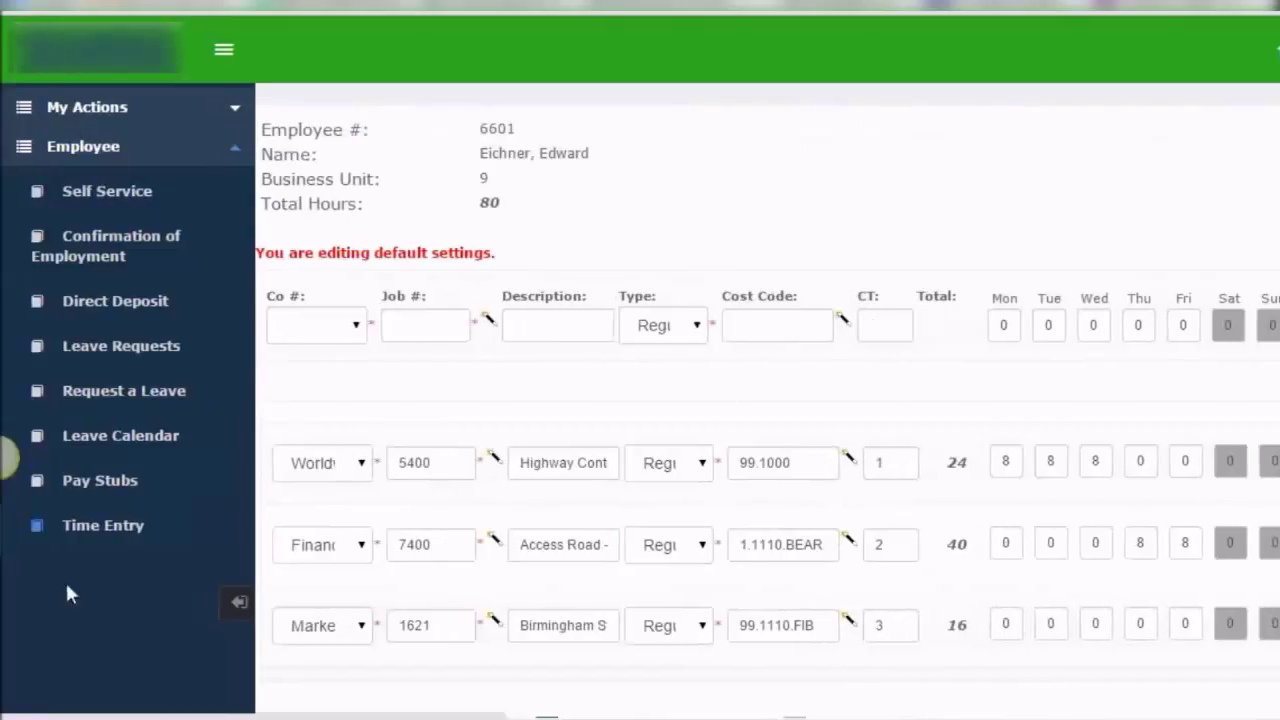
{"action": "left_click", "coordinate": [125, 540]}
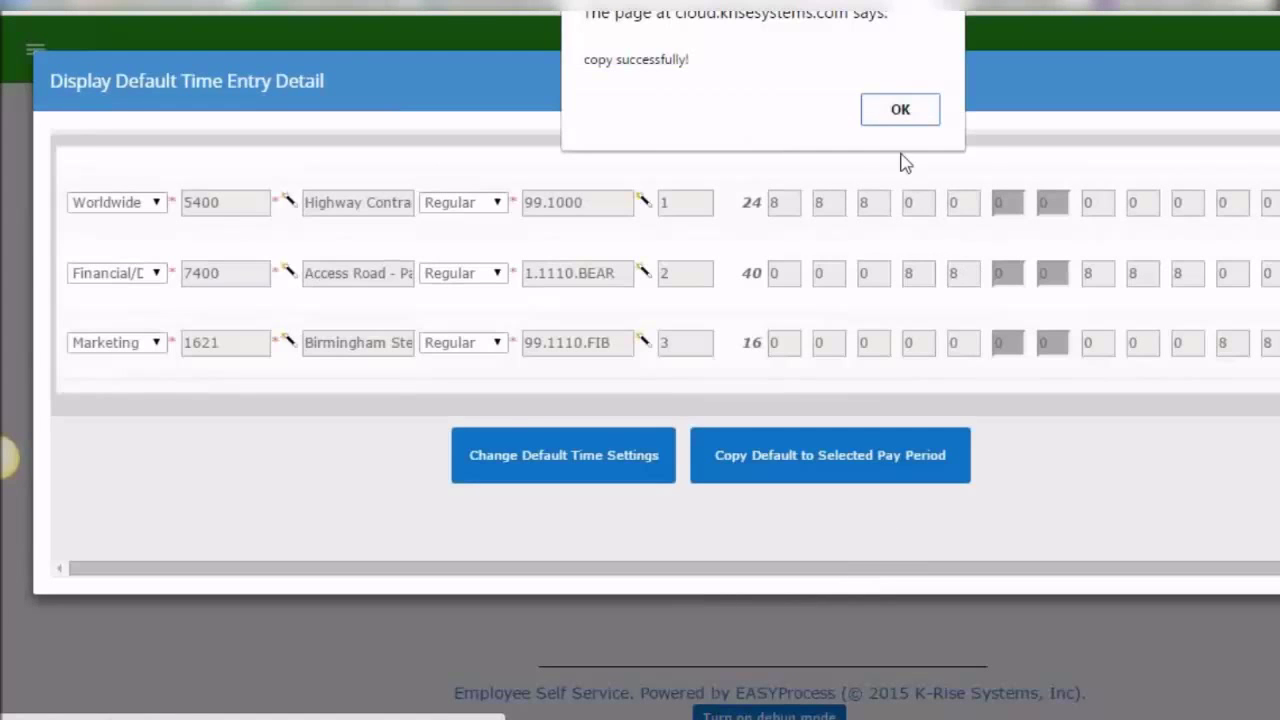
{"action": "left_click", "coordinate": [903, 112]}
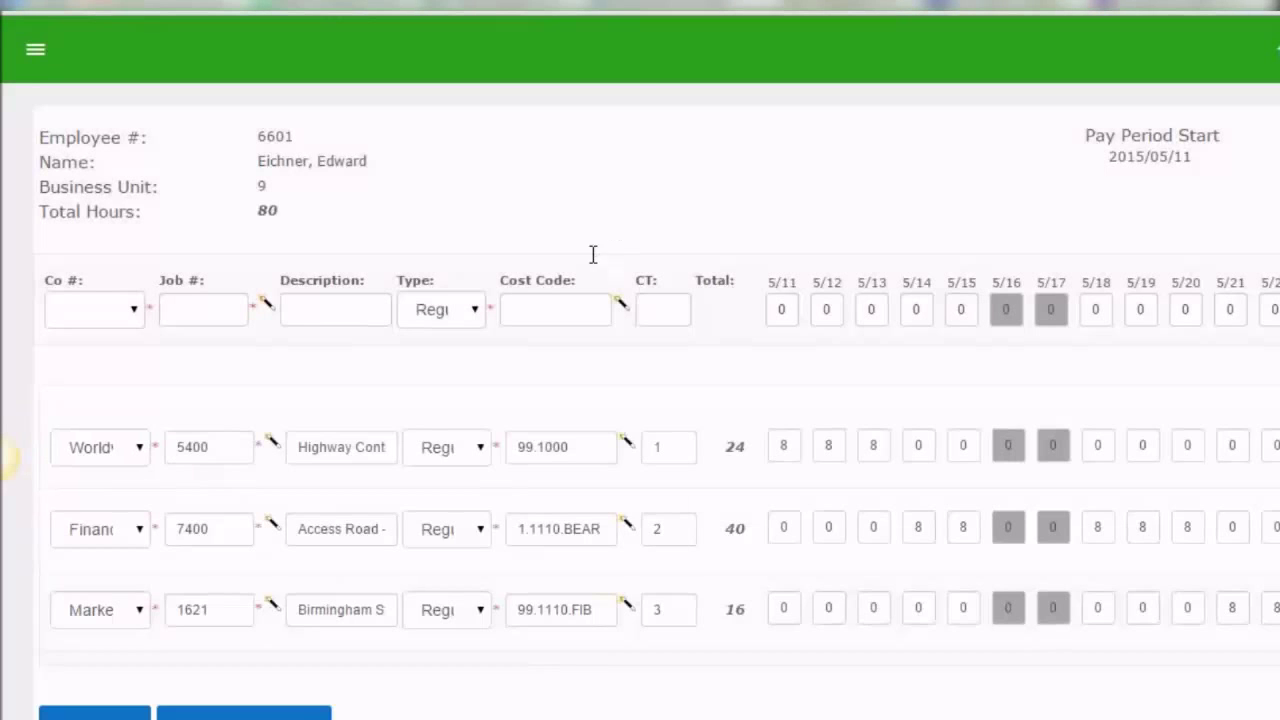
Review the copied time lines, and reset the time entry for the pay period starting 2015/05/11.
{"action": "scroll", "coordinate": [556, 396], "scroll_direction": "down", "scroll_amount": 2}
{"action": "scroll", "coordinate": [498, 460], "scroll_direction": "up", "scroll_amount": 2}
{"action": "scroll", "coordinate": [948, 555], "scroll_direction": "down", "scroll_amount": 1}
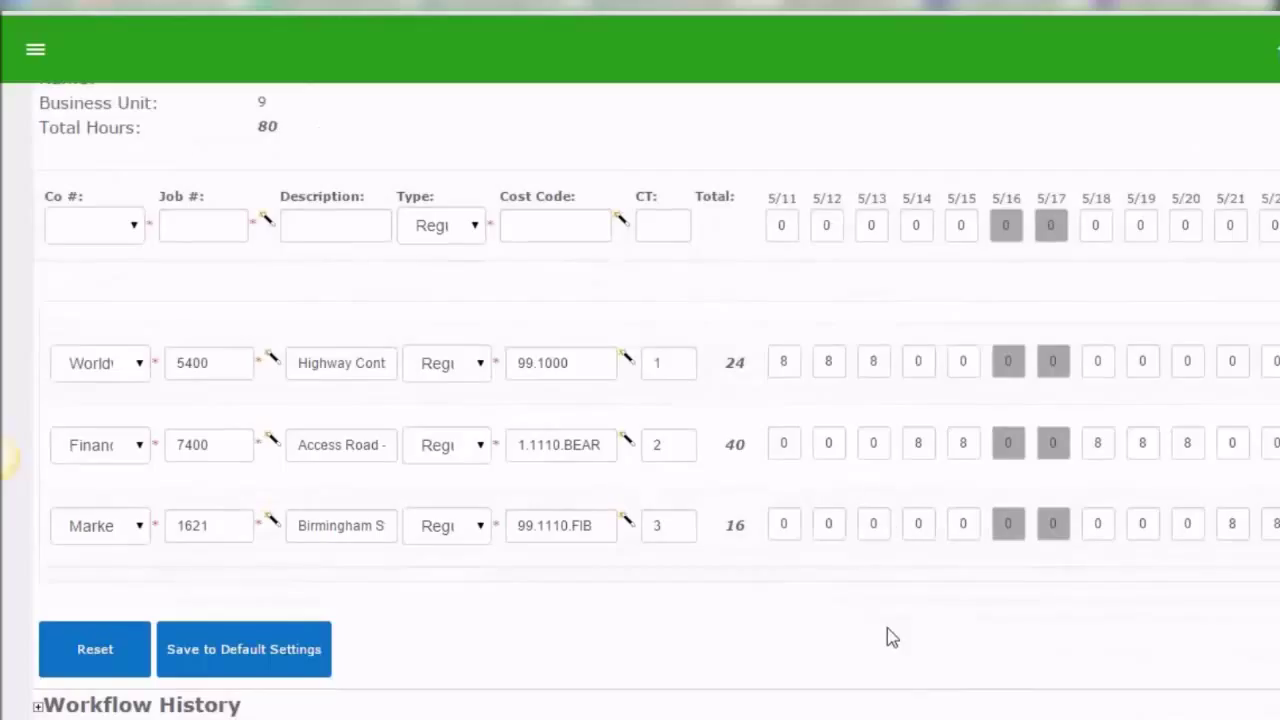
{"action": "scroll", "coordinate": [892, 637], "scroll_direction": "down", "scroll_amount": 1}
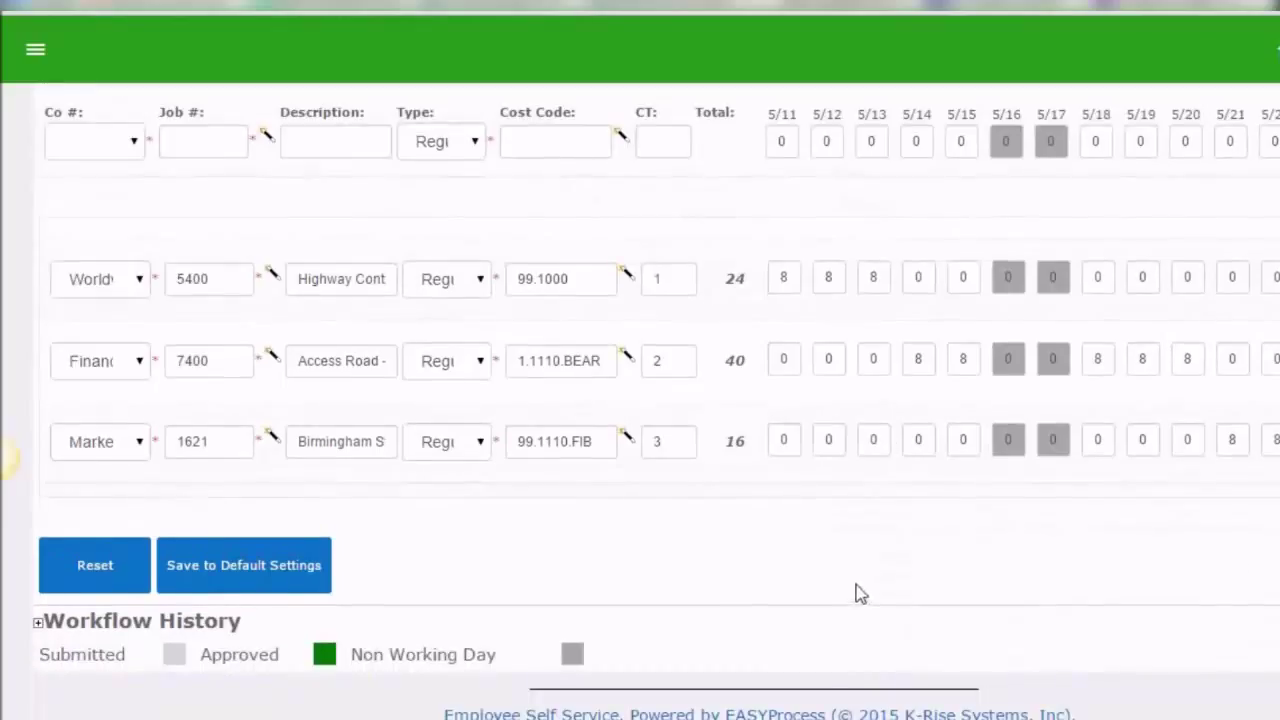
{"action": "scroll", "coordinate": [829, 568], "scroll_direction": "up", "scroll_amount": 1}
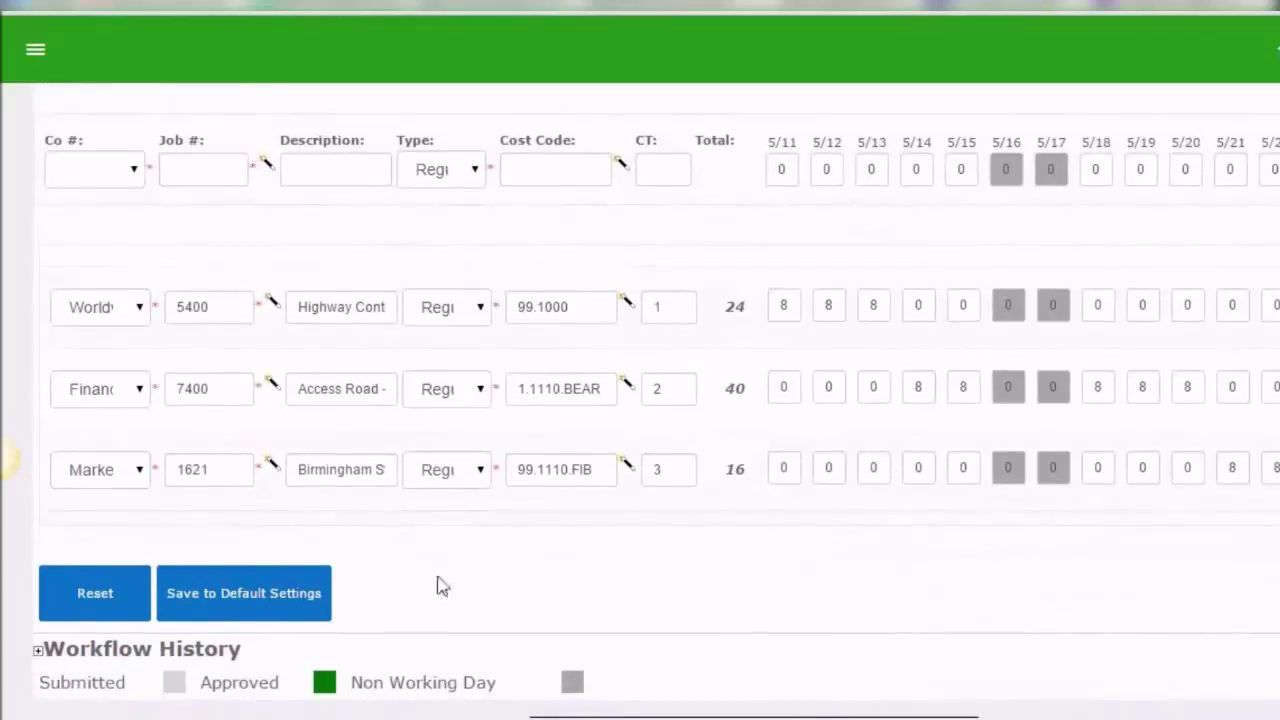
{"action": "left_click", "coordinate": [93, 596]}
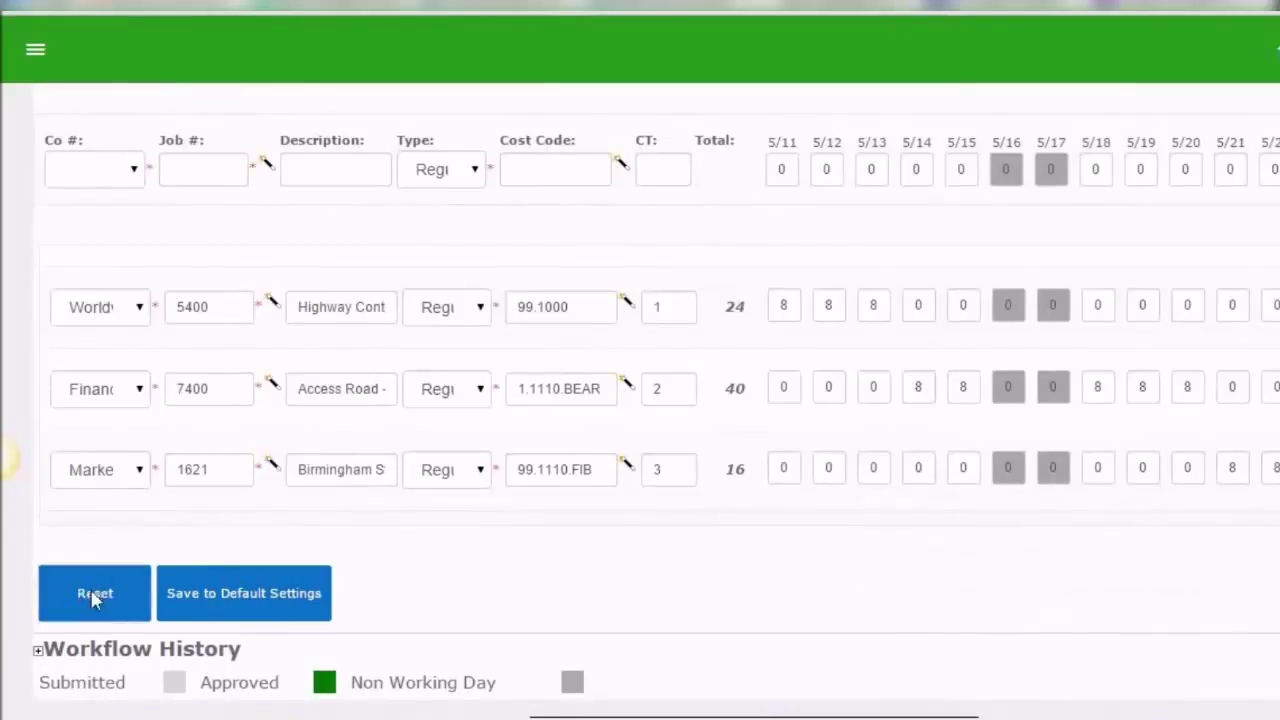
{"action": "left_click", "coordinate": [816, 132]}
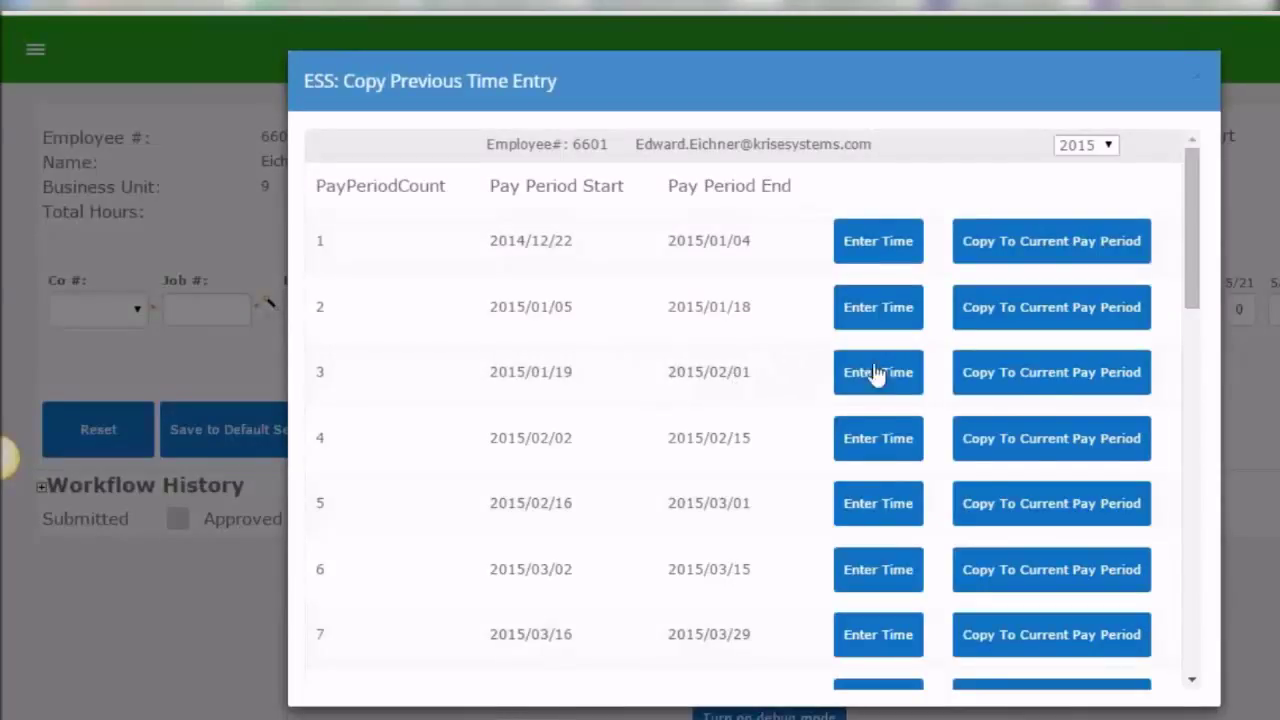
Copy the previous time entry of pay period 2015/01/19 to 2015/02/01 into the current pay period.
{"action": "left_click", "coordinate": [1052, 380]}
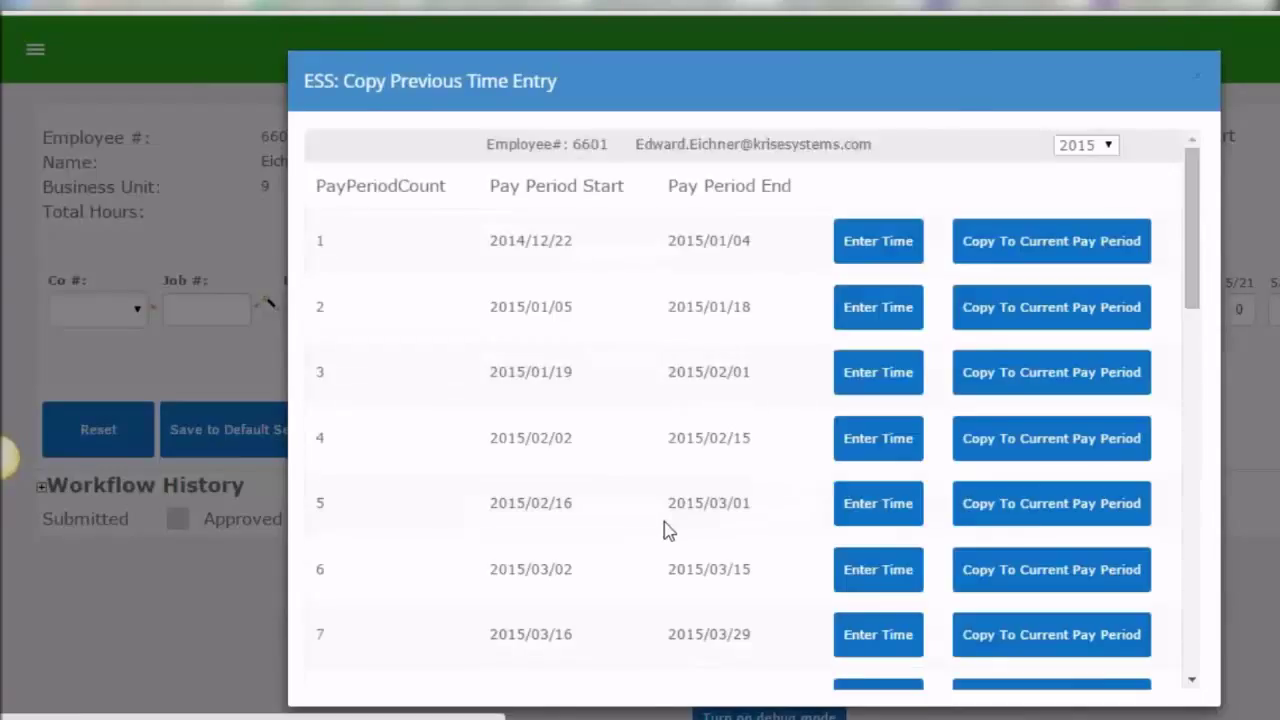
{"action": "left_click", "coordinate": [887, 104]}
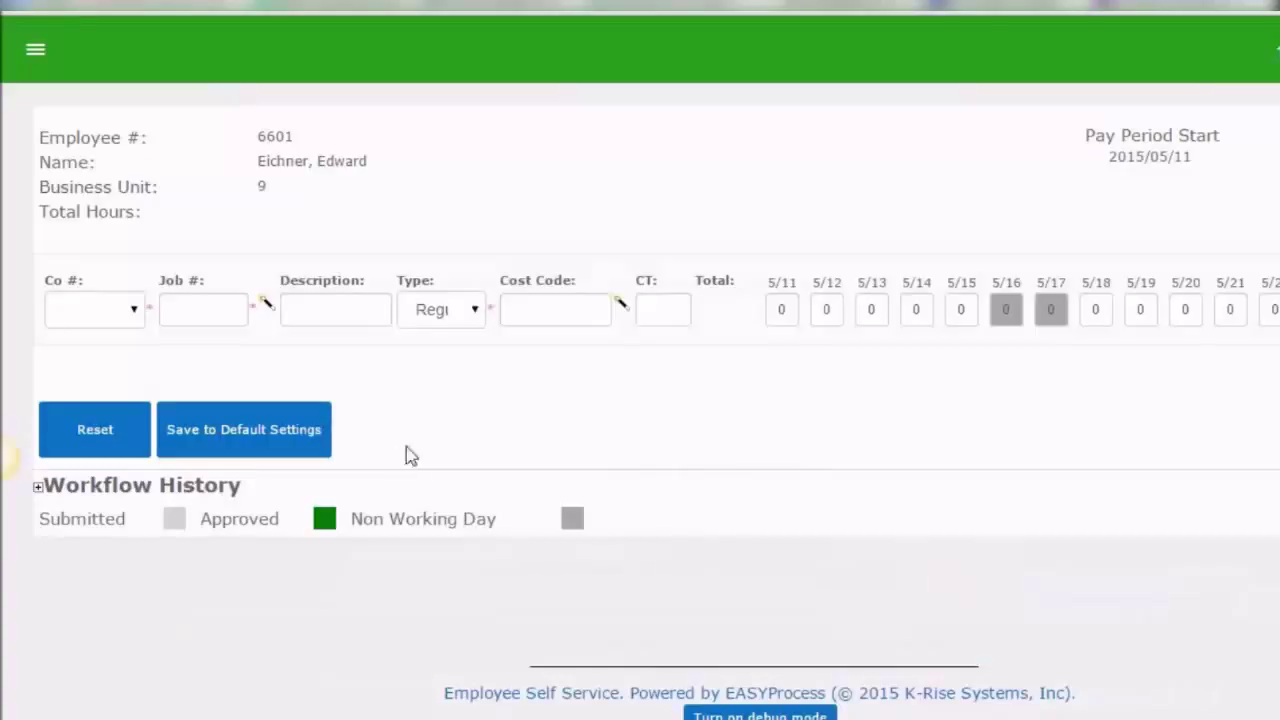
{"action": "scroll", "coordinate": [430, 450], "scroll_direction": "down", "scroll_amount": 2}
Look through the companies and set the new time line's company to Worldwide Company.
{"action": "left_click", "coordinate": [127, 318]}
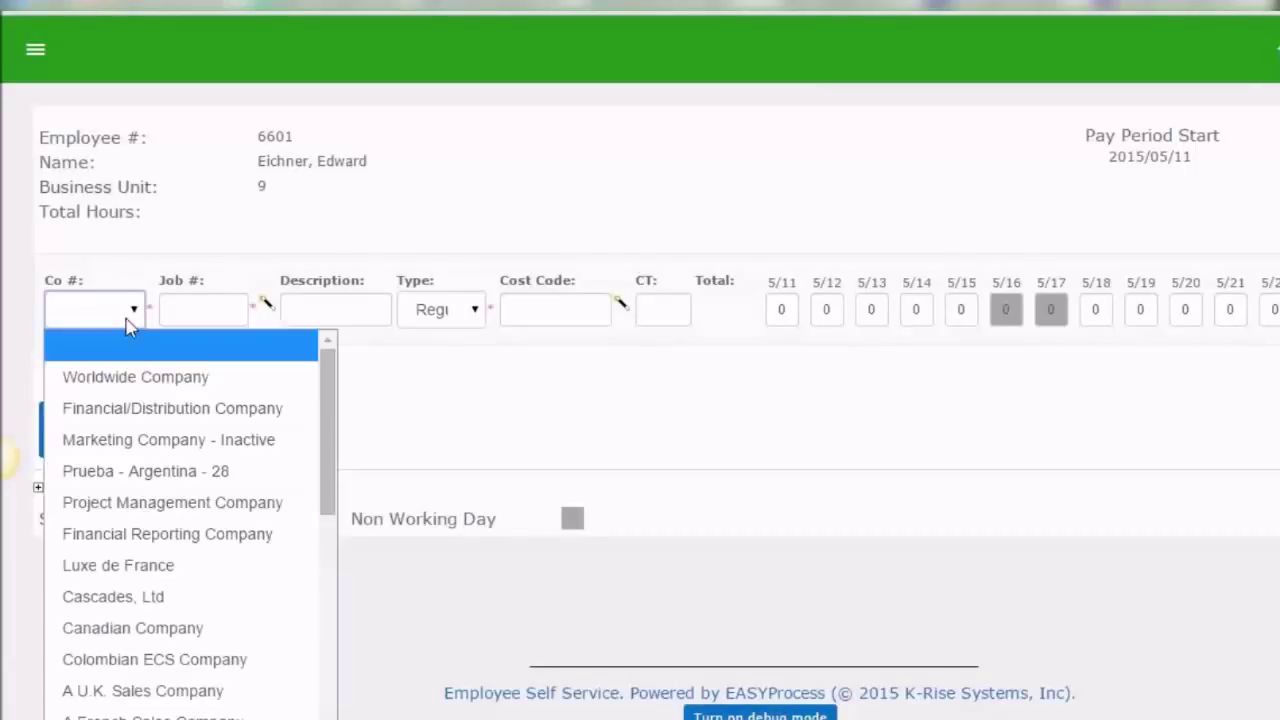
{"action": "scroll", "coordinate": [128, 363], "scroll_direction": "down", "scroll_amount": 1}
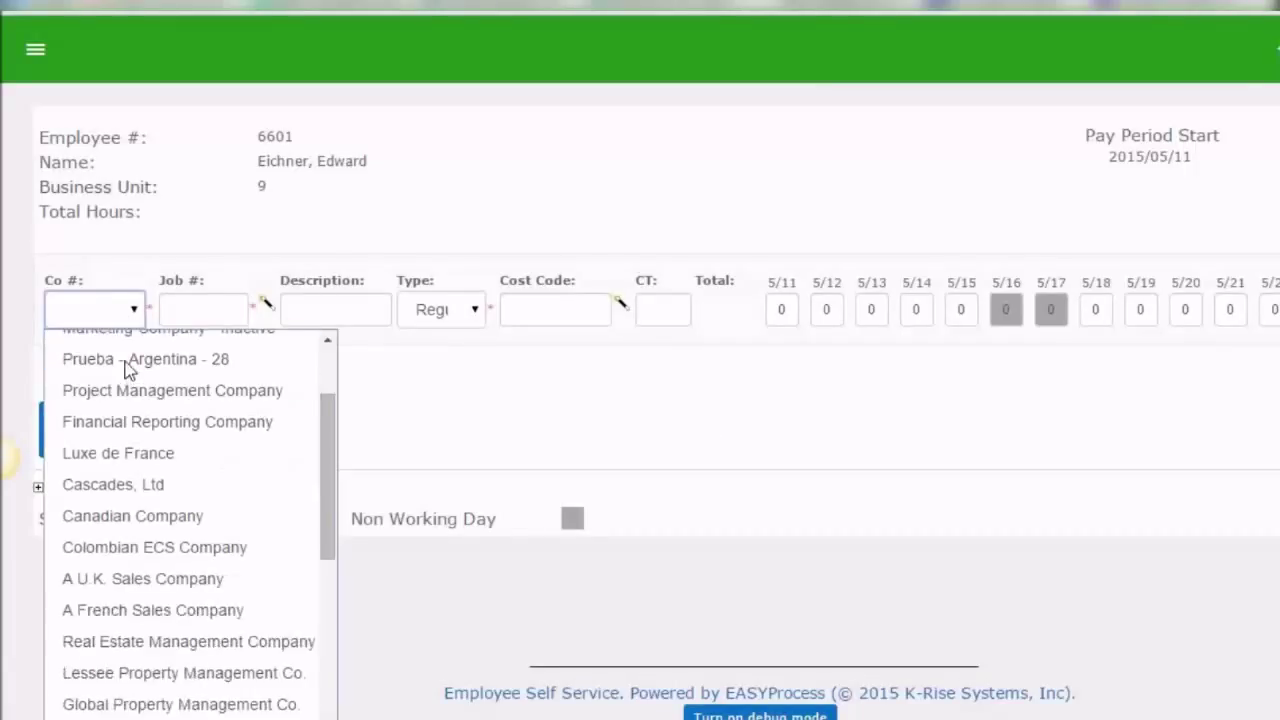
{"action": "scroll", "coordinate": [306, 374], "scroll_direction": "up", "scroll_amount": 1}
{"action": "scroll", "coordinate": [186, 360], "scroll_direction": "down", "scroll_amount": 2}
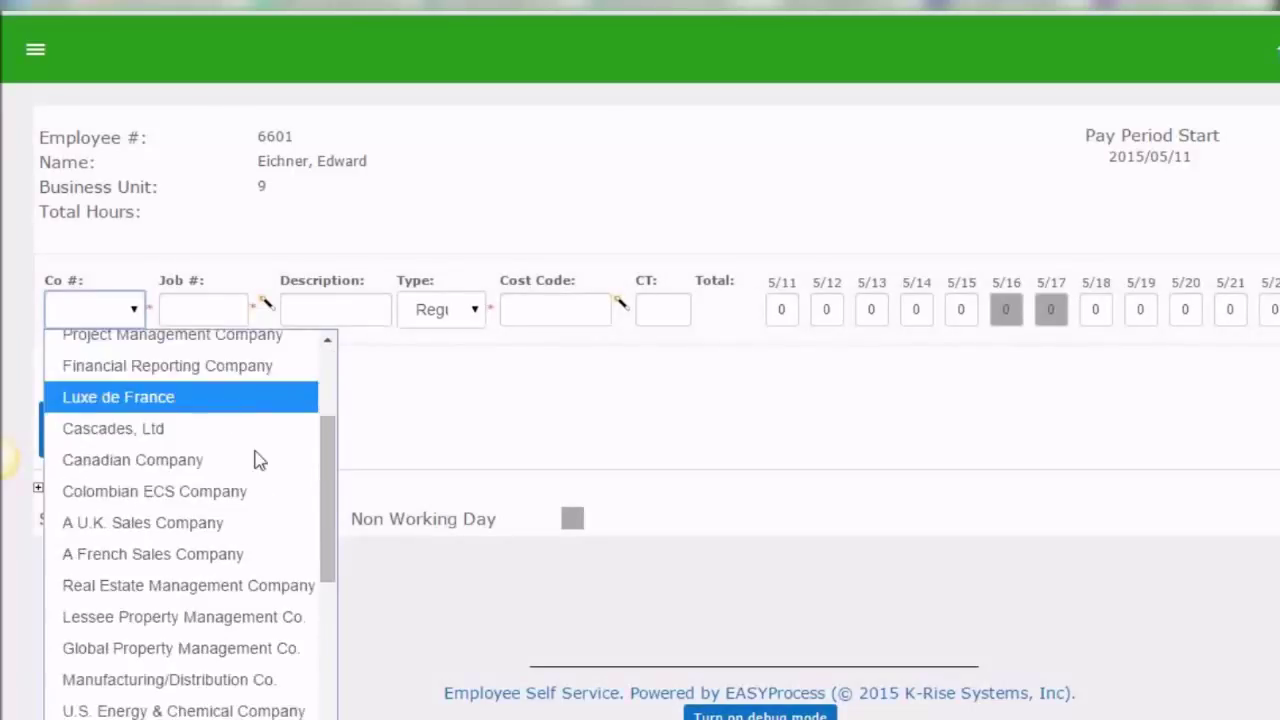
{"action": "scroll", "coordinate": [255, 459], "scroll_direction": "up", "scroll_amount": 2}
{"action": "left_click", "coordinate": [160, 380]}
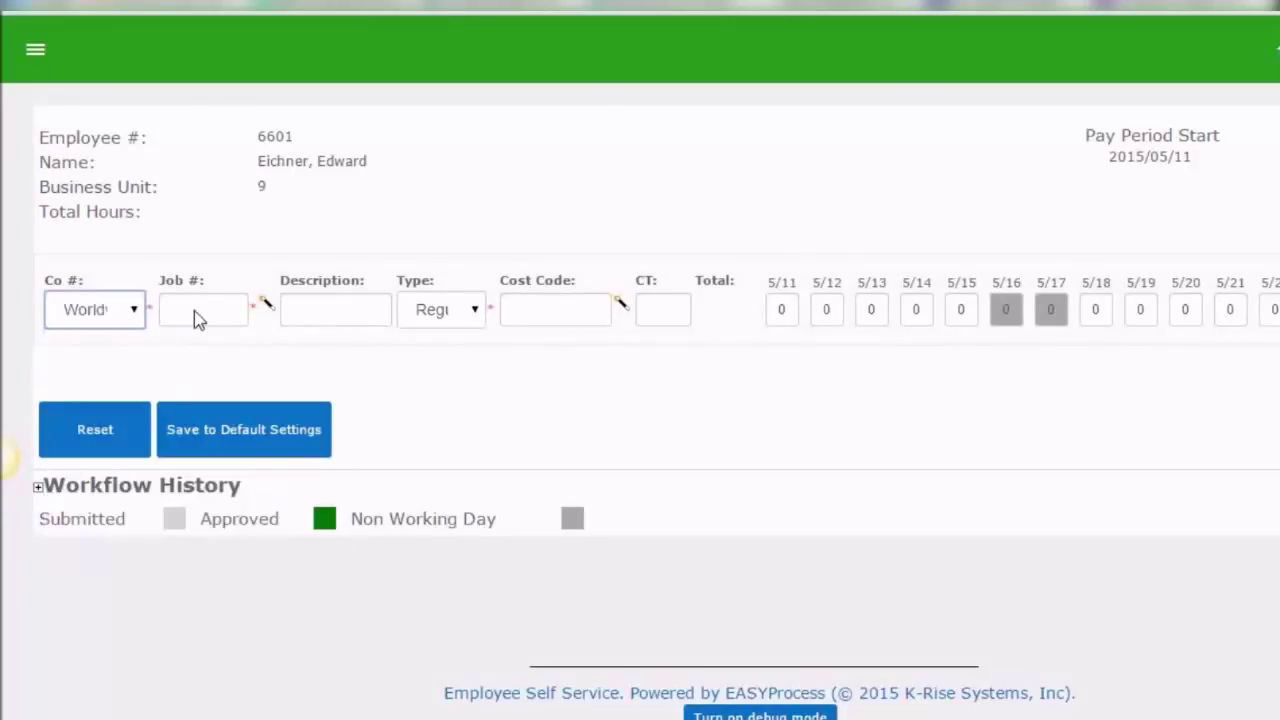
Open the job number lookup for the new time line and search the jobs by description.
{"action": "left_click", "coordinate": [266, 306]}
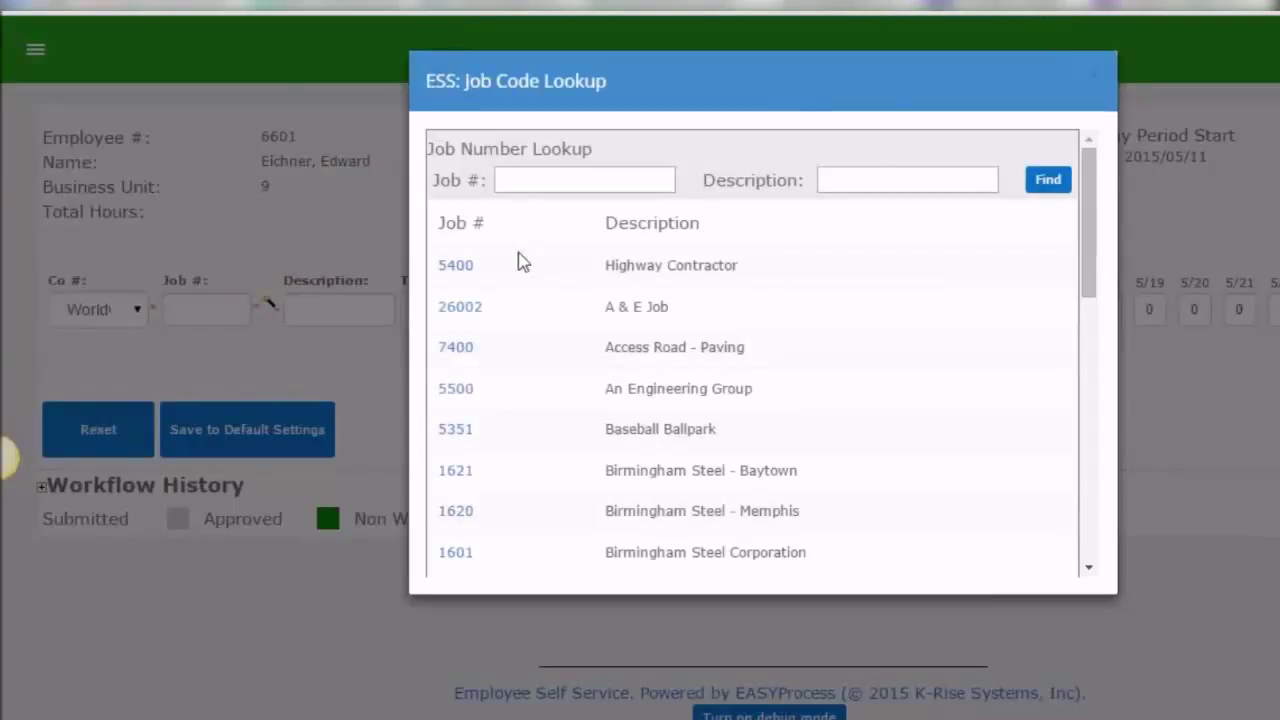
{"action": "left_click", "coordinate": [547, 182]}
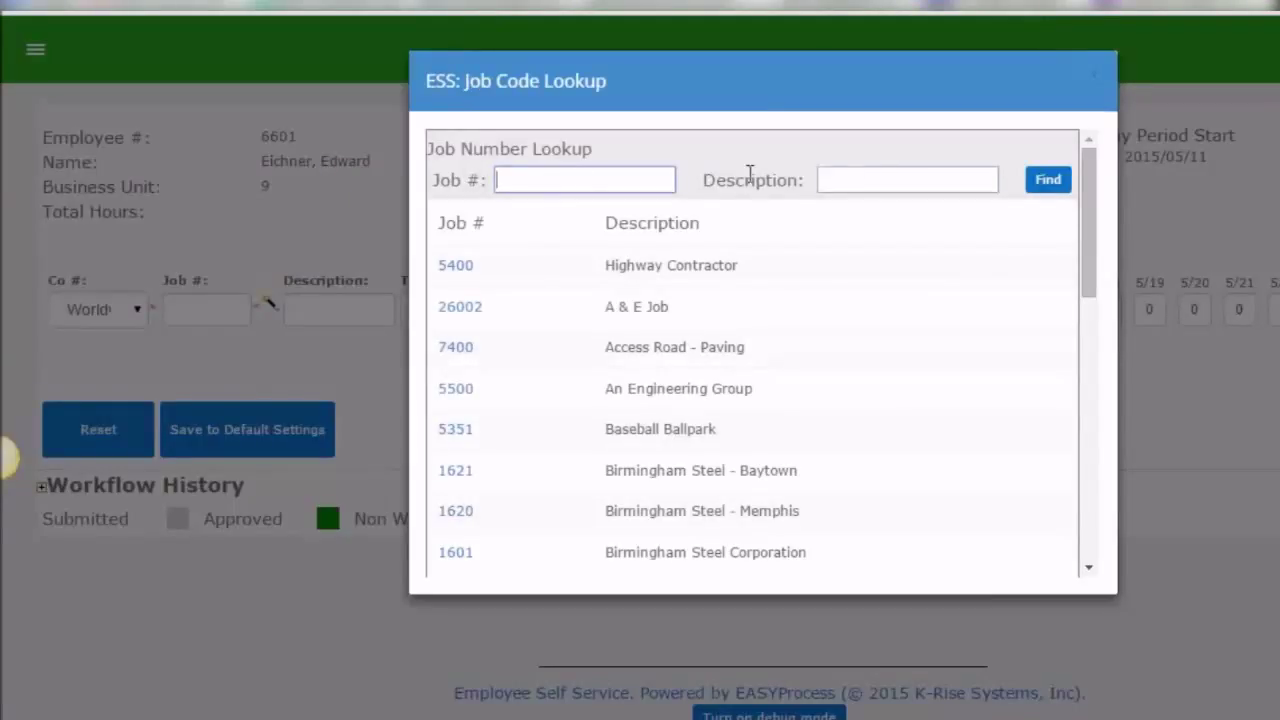
{"action": "left_click", "coordinate": [857, 181]}
{"action": "left_click", "coordinate": [857, 235]}
{"action": "left_click", "coordinate": [1048, 179]}
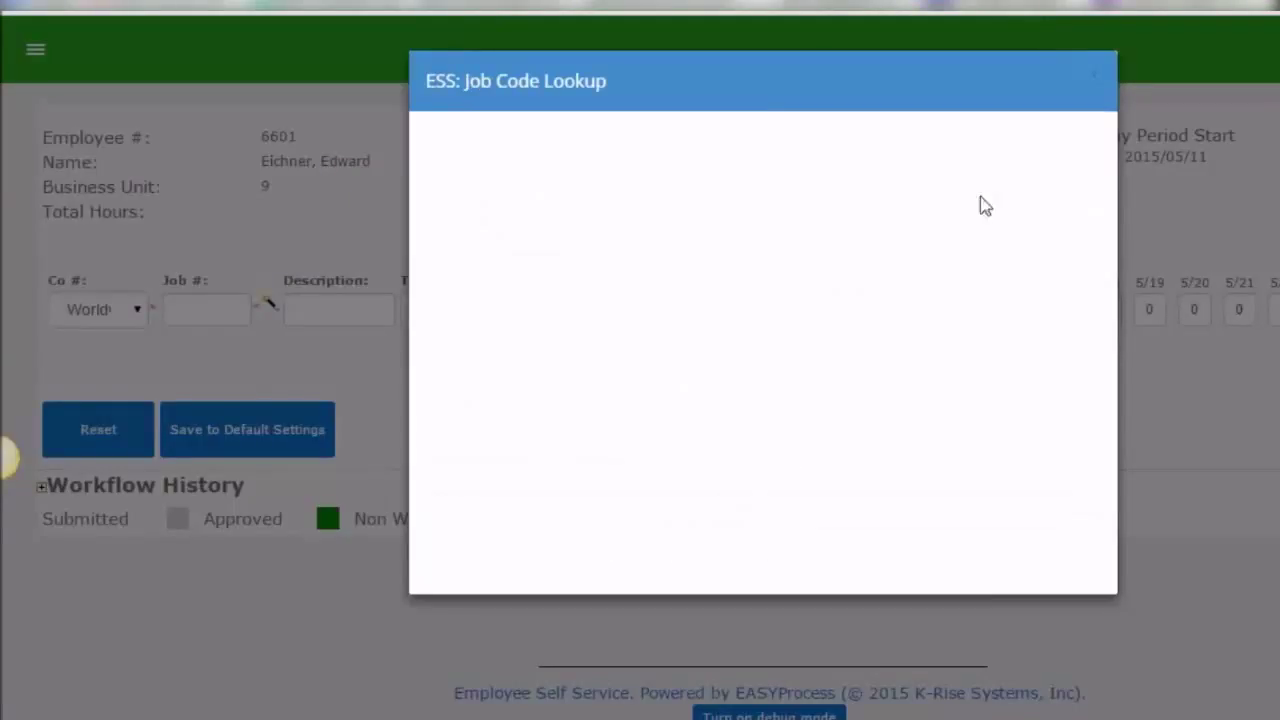
Search the job lookup for descriptions containing "proj".
{"action": "left_click_drag", "start_coordinate": [851, 180], "coordinate": [694, 171]}
{"action": "type", "text": "proj"}
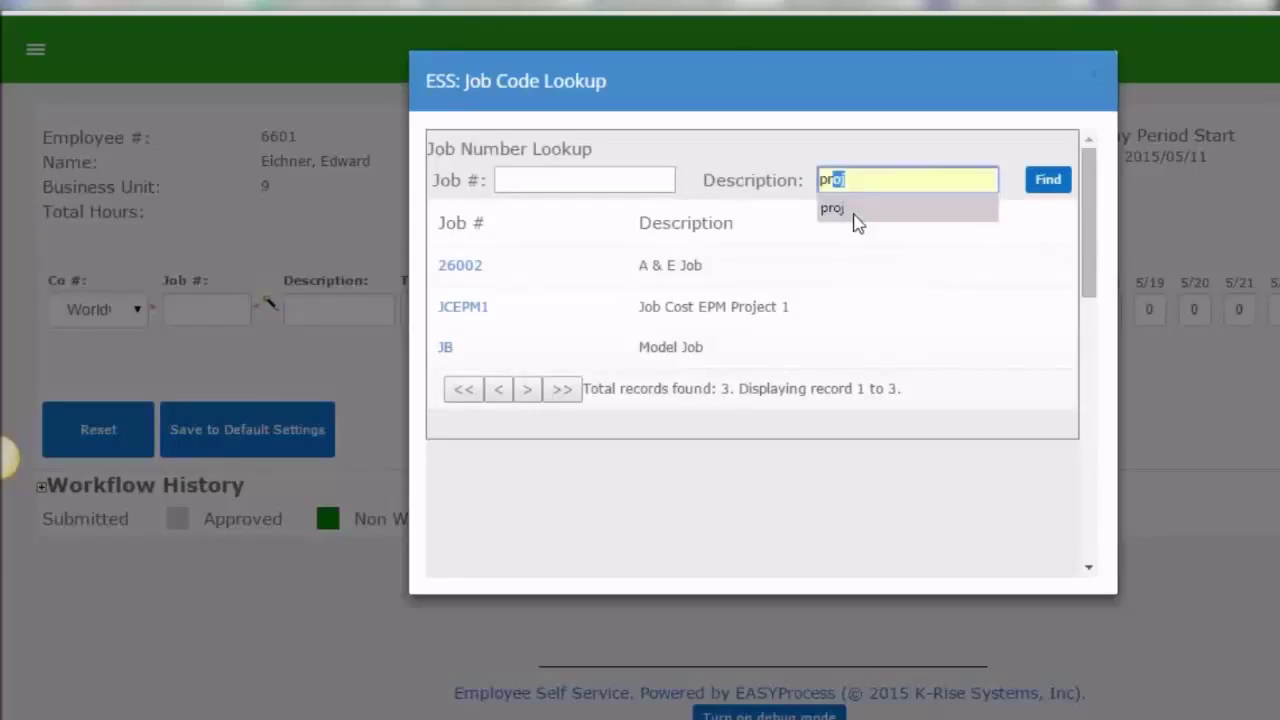
{"action": "left_click", "coordinate": [851, 215]}
{"action": "left_click", "coordinate": [1040, 183]}
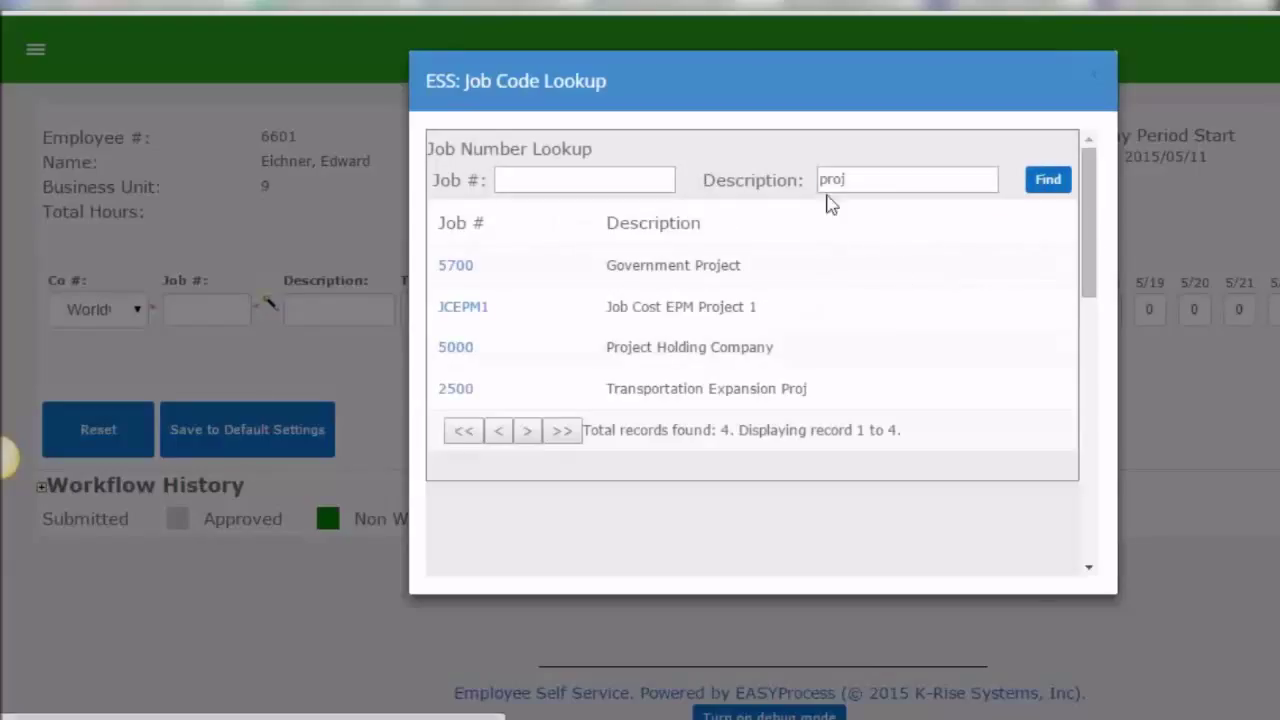
Clear the job description filter and choose job 5400, Highway Contractor, for the new time line.
{"action": "left_click_drag", "start_coordinate": [848, 180], "coordinate": [772, 172]}
{"action": "key", "text": "BackSpace"}
{"action": "key", "text": "Return"}
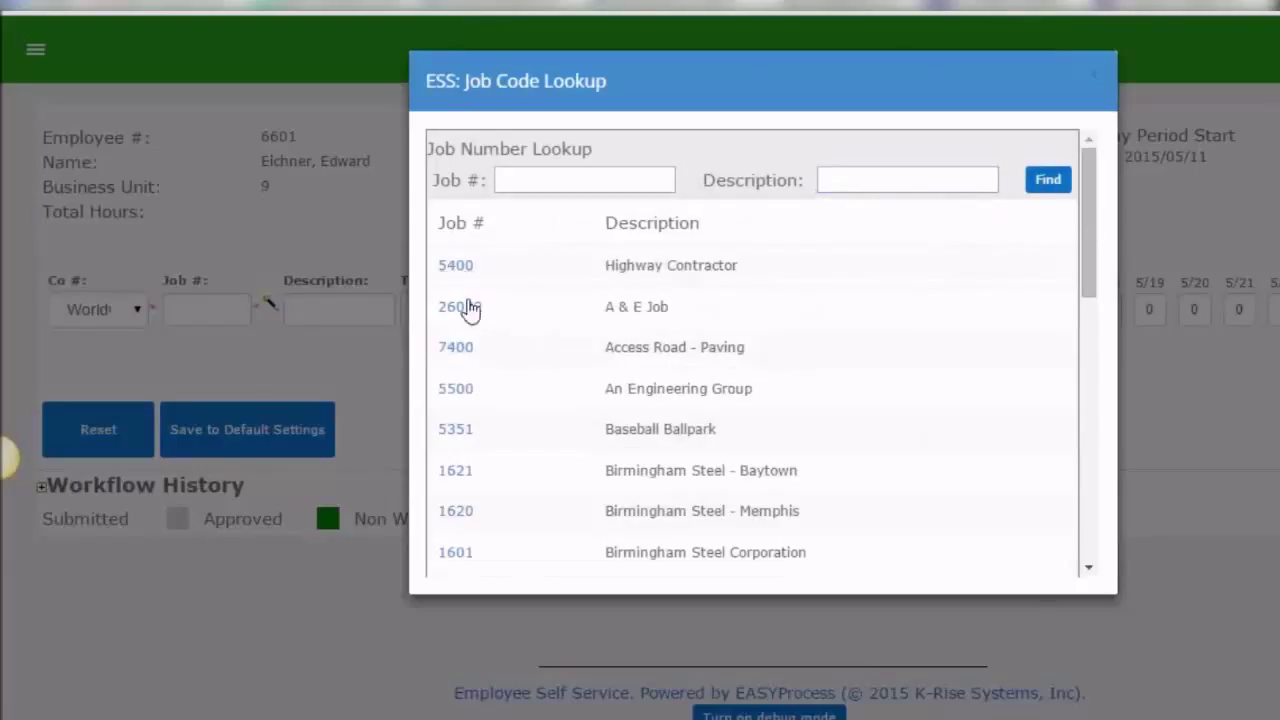
{"action": "left_click", "coordinate": [455, 268]}
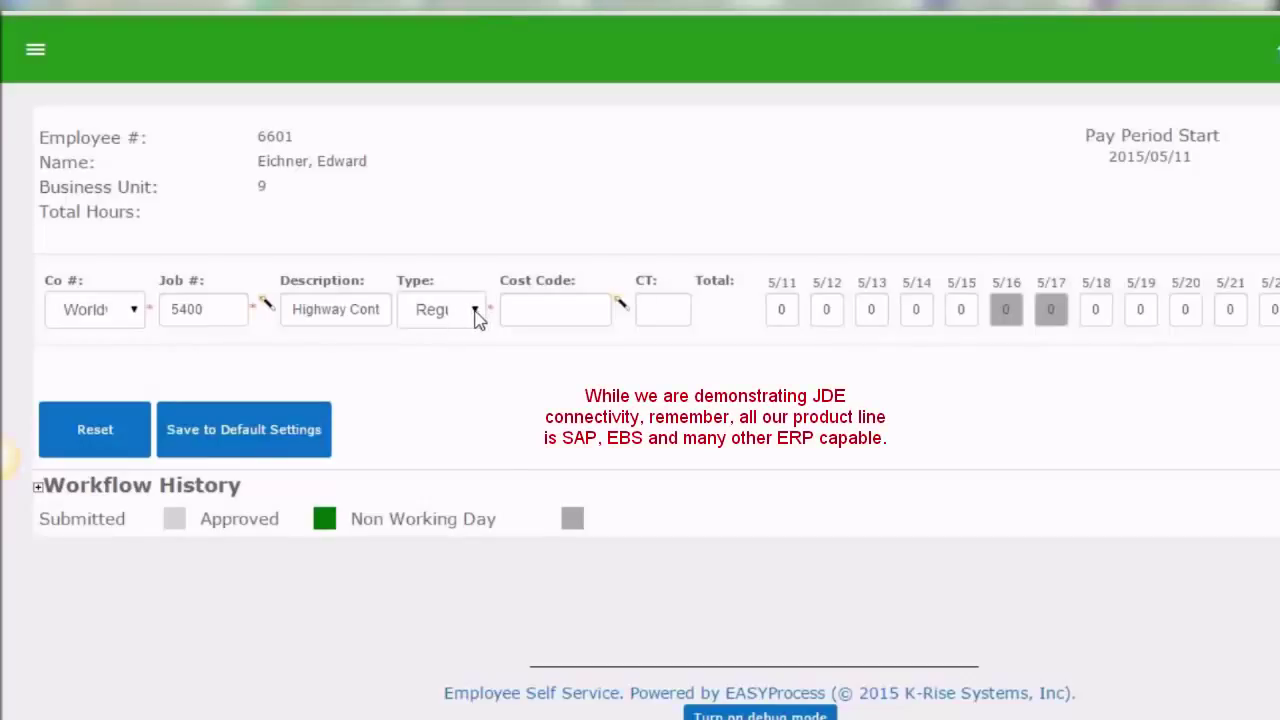
Open the full list of pay types for the new time line, browse it and search for "holiday".
{"action": "left_click", "coordinate": [476, 313]}
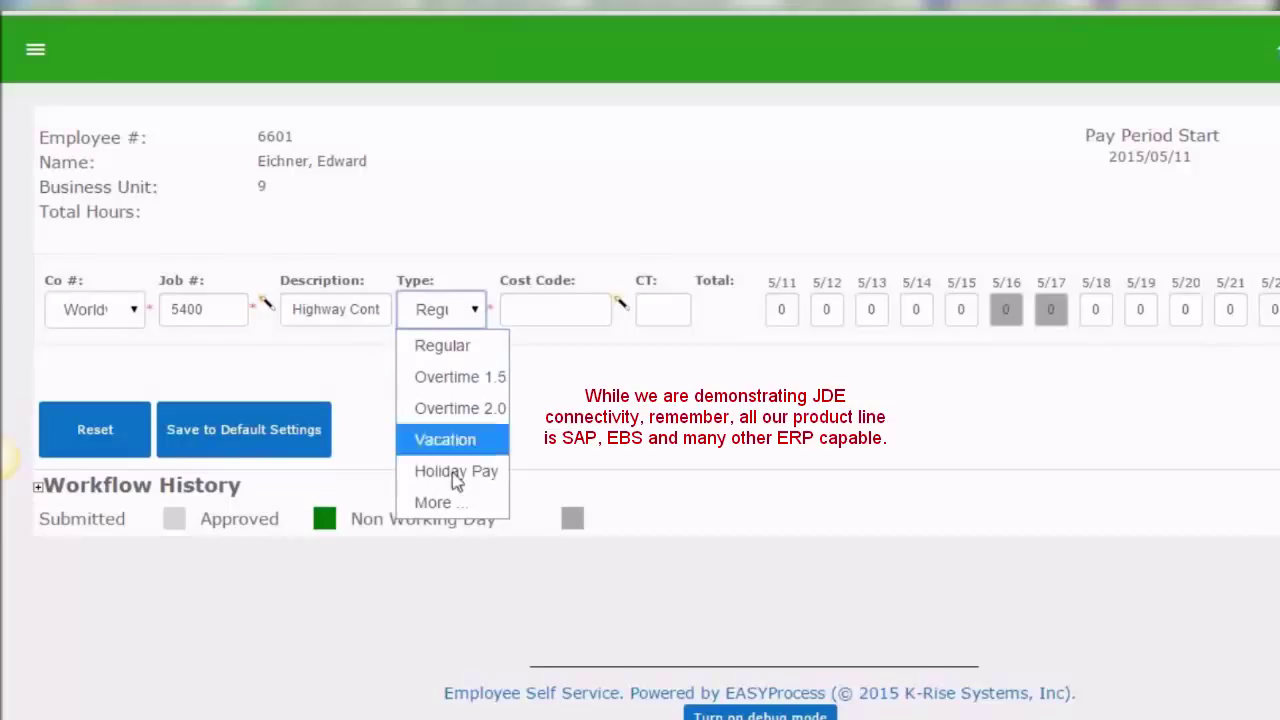
{"action": "left_click", "coordinate": [433, 502]}
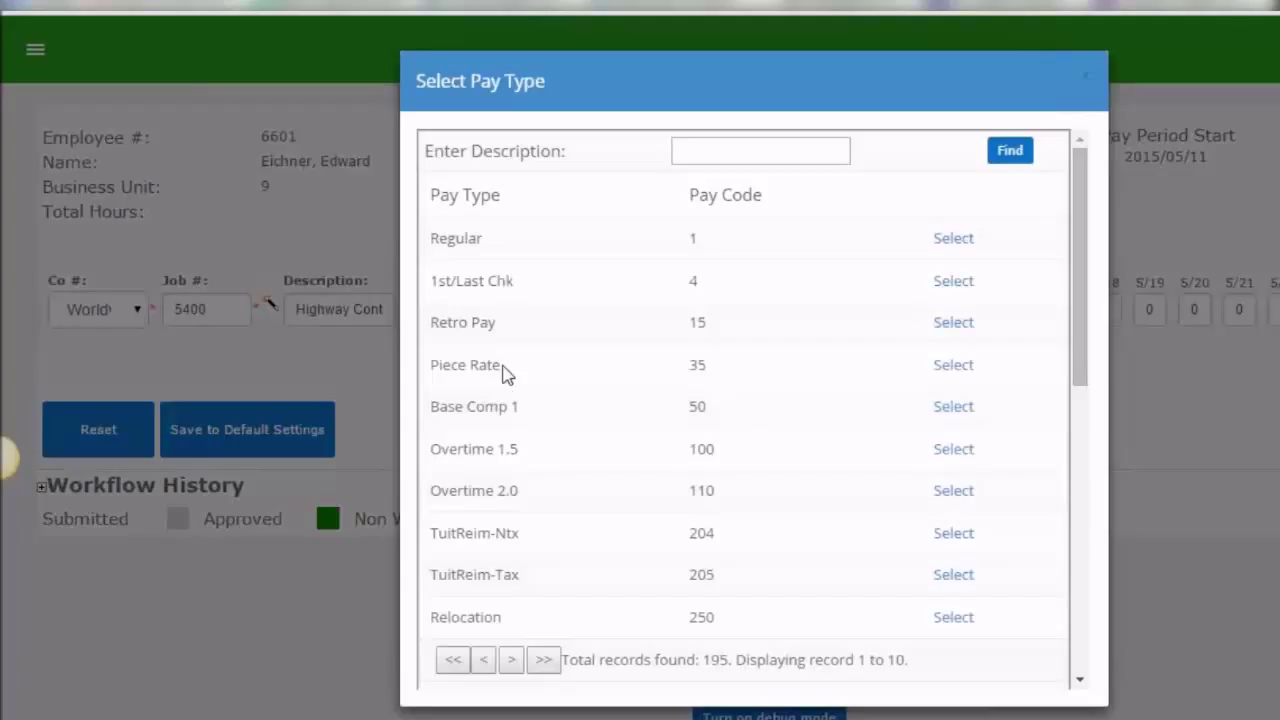
{"action": "scroll", "coordinate": [503, 372], "scroll_direction": "down", "scroll_amount": 3}
{"action": "scroll", "coordinate": [503, 374], "scroll_direction": "up", "scroll_amount": 3}
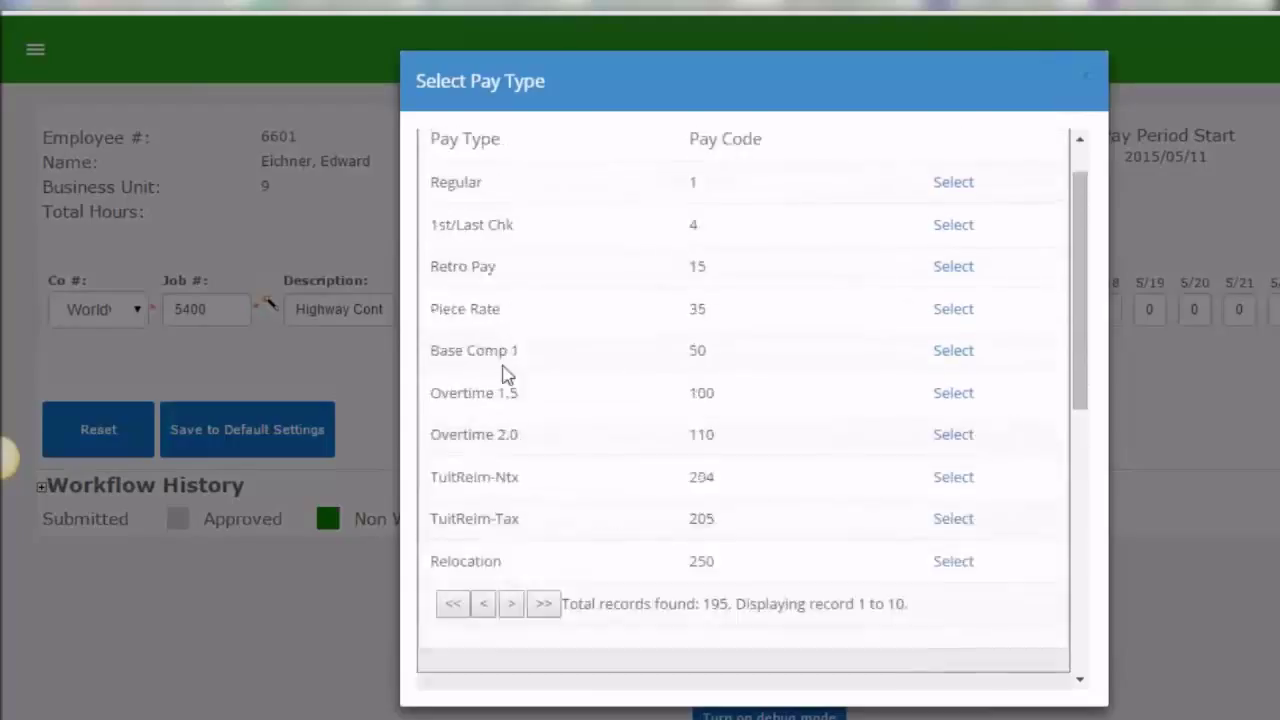
{"action": "scroll", "coordinate": [617, 503], "scroll_direction": "down", "scroll_amount": 3}
{"action": "scroll", "coordinate": [617, 498], "scroll_direction": "up", "scroll_amount": 1}
{"action": "scroll", "coordinate": [617, 498], "scroll_direction": "up", "scroll_amount": 3}
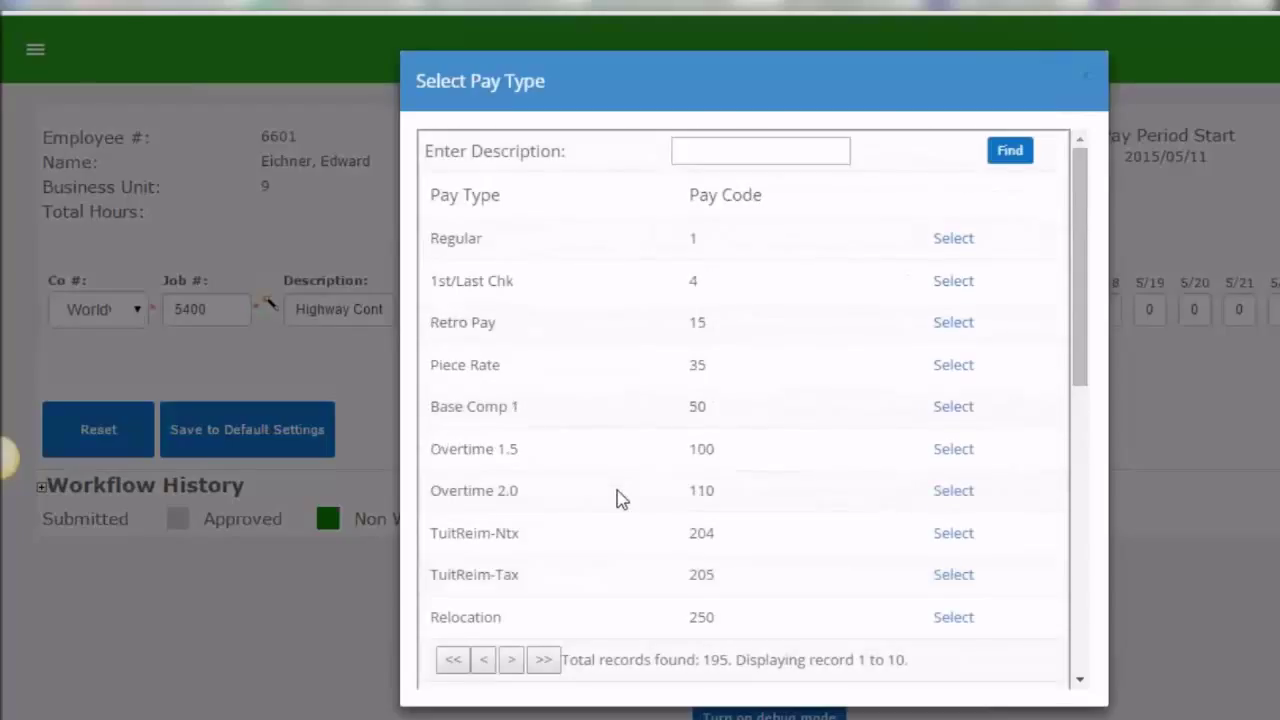
{"action": "scroll", "coordinate": [617, 498], "scroll_direction": "down", "scroll_amount": 1}
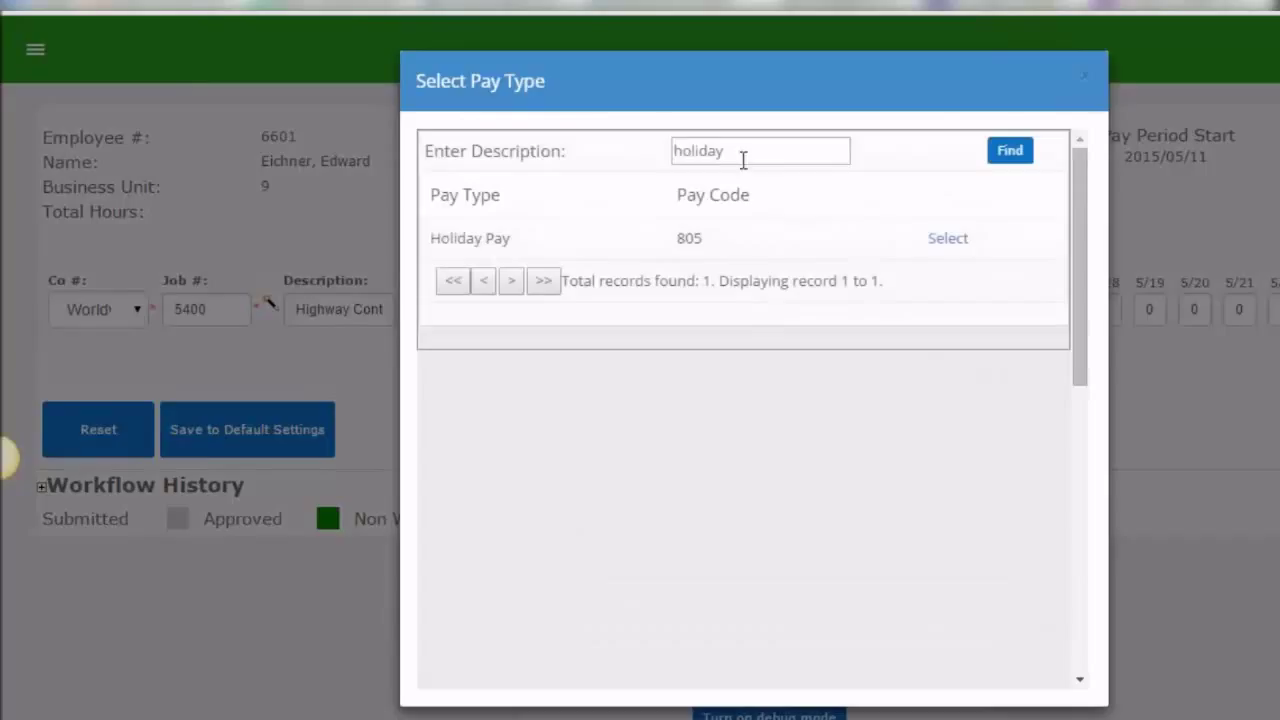
Search the pay types for "vac" and close the list without choosing a type.
{"action": "left_click_drag", "start_coordinate": [743, 160], "coordinate": [636, 163]}
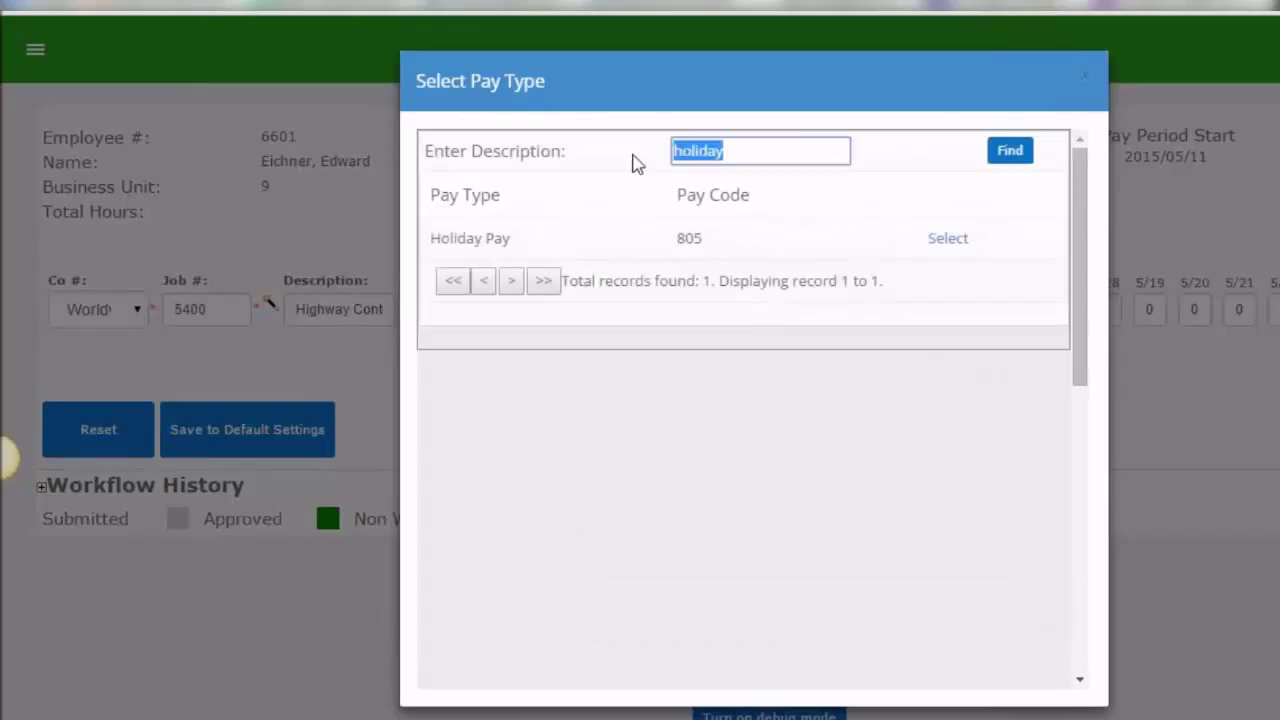
{"action": "type", "text": "vac"}
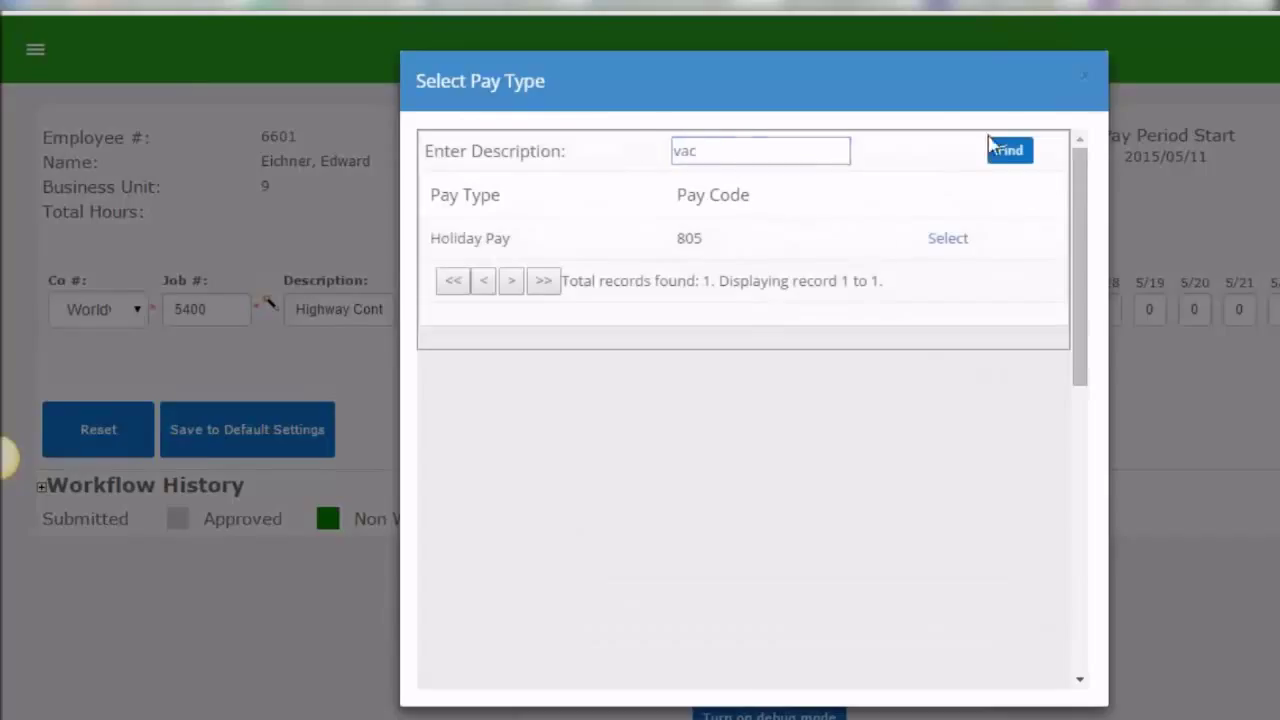
{"action": "left_click", "coordinate": [1008, 150]}
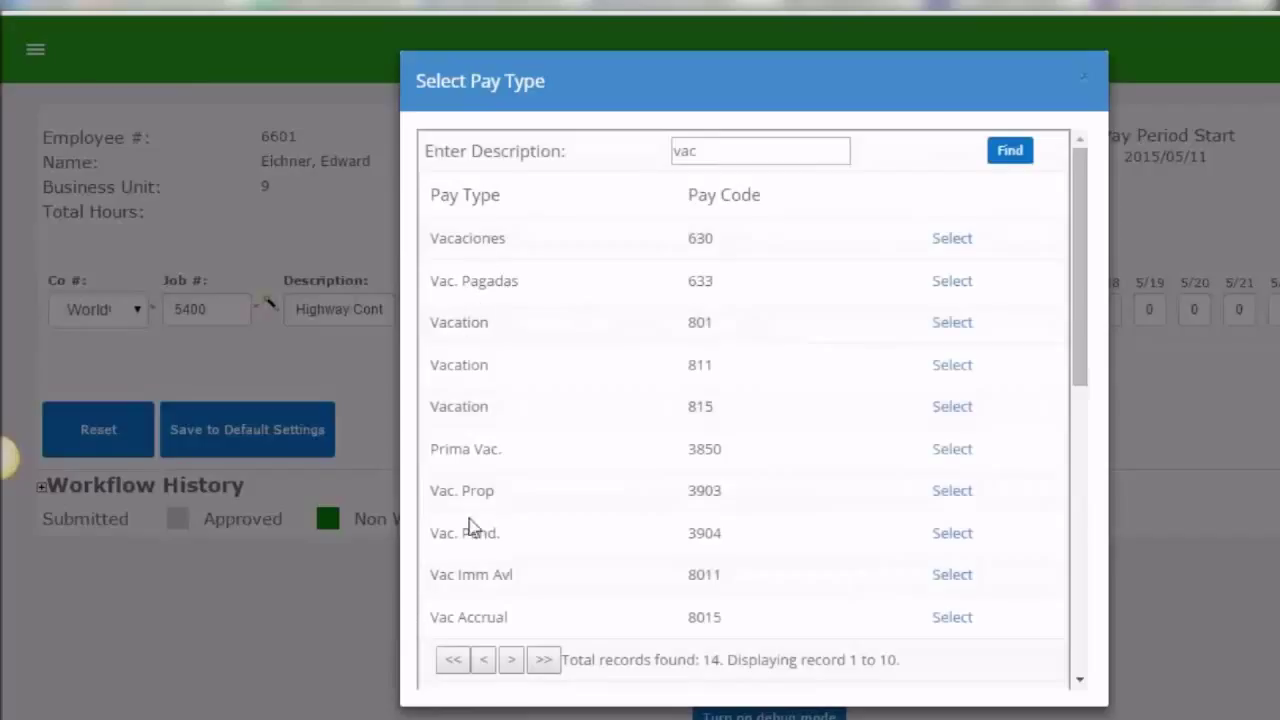
{"action": "left_click", "coordinate": [1088, 84]}
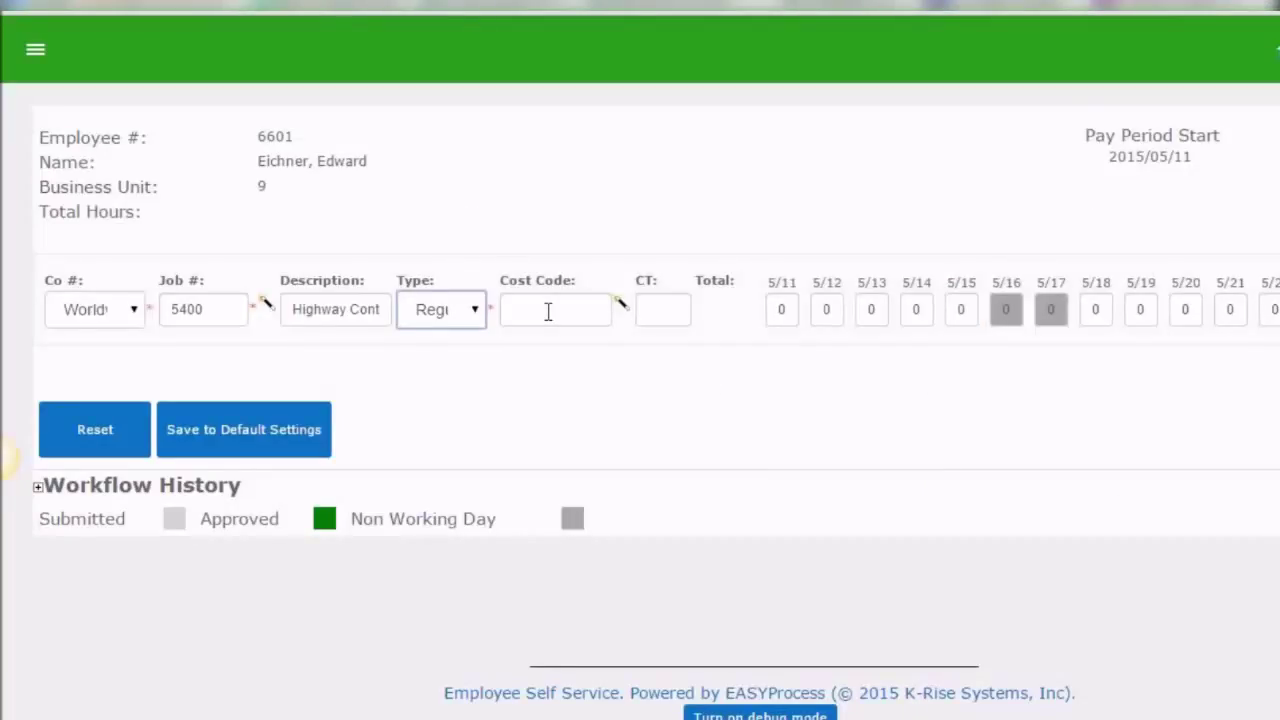
Open the cost code lookup for the new time line and filter the accounts by description "bear".
{"action": "left_click", "coordinate": [621, 306]}
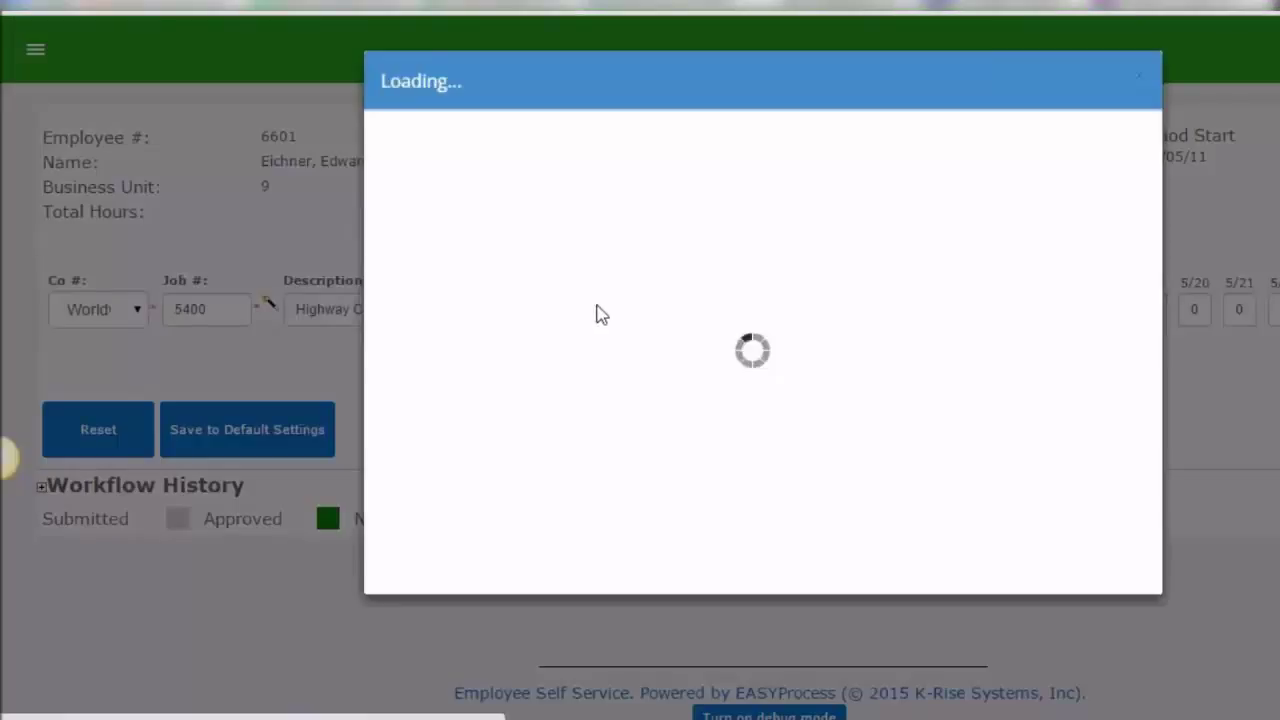
{"action": "left_click", "coordinate": [818, 176]}
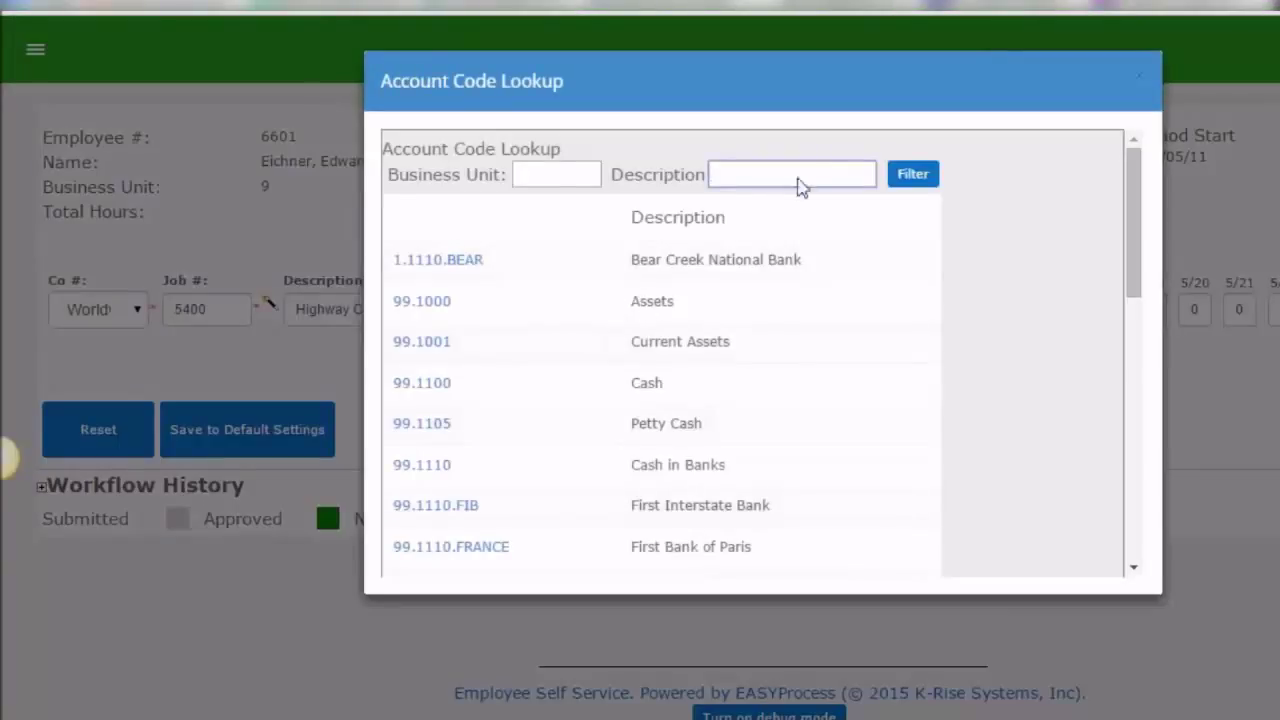
{"action": "type", "text": "bear"}
{"action": "left_click", "coordinate": [928, 174]}
Clear the description filter in the account code lookup and filter the accounts by business unit M30.
{"action": "double_click", "coordinate": [769, 178]}
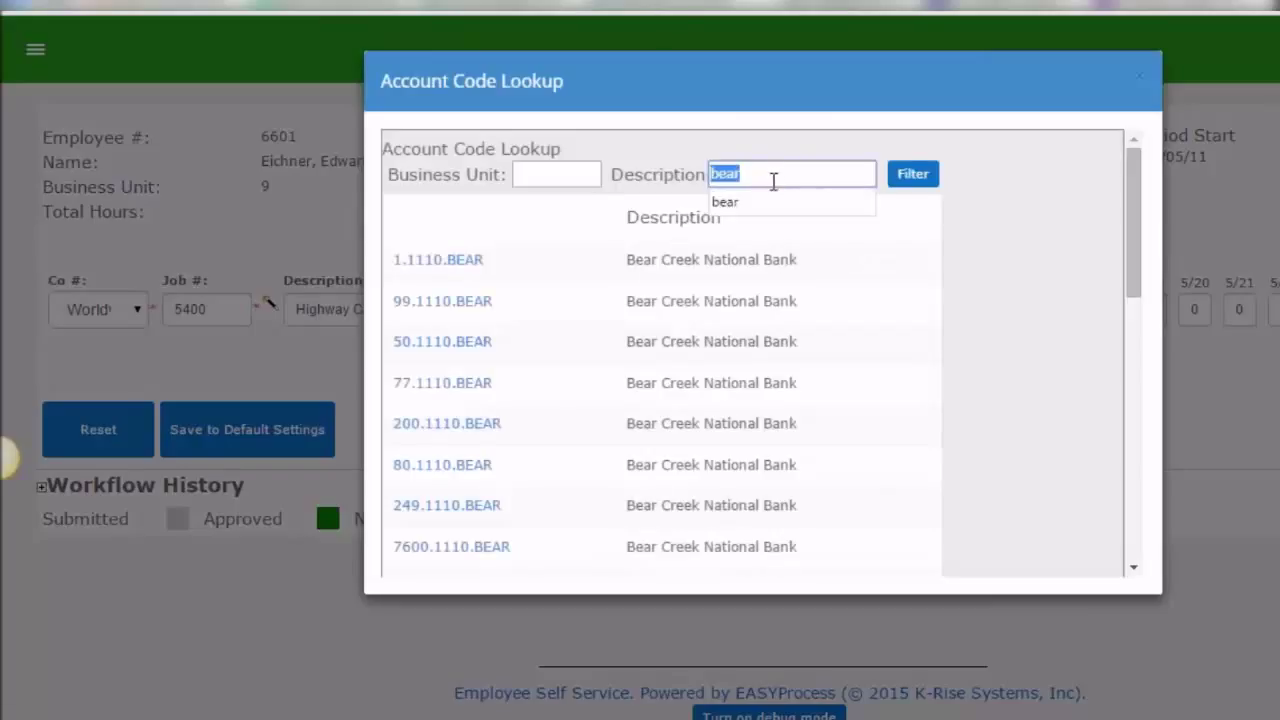
{"action": "key", "text": "BackSpace"}
{"action": "left_click", "coordinate": [568, 177]}
{"action": "type", "text": "M30"}
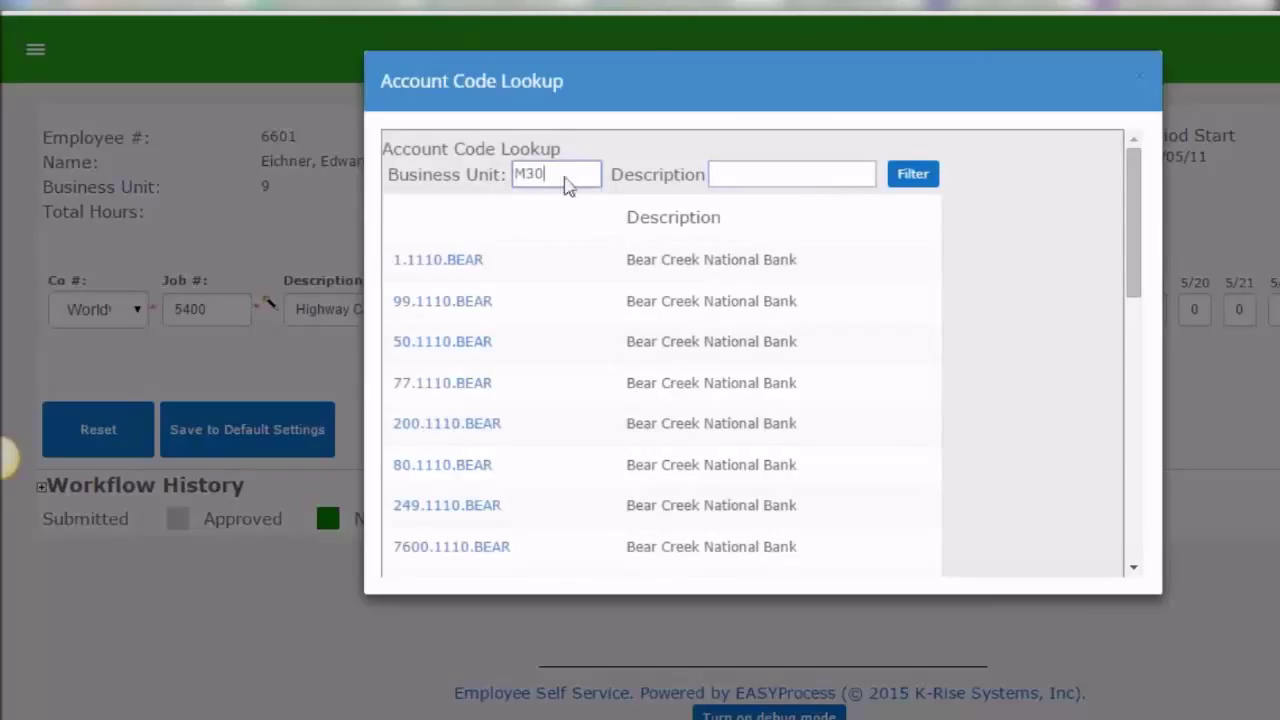
{"action": "left_click", "coordinate": [910, 178]}
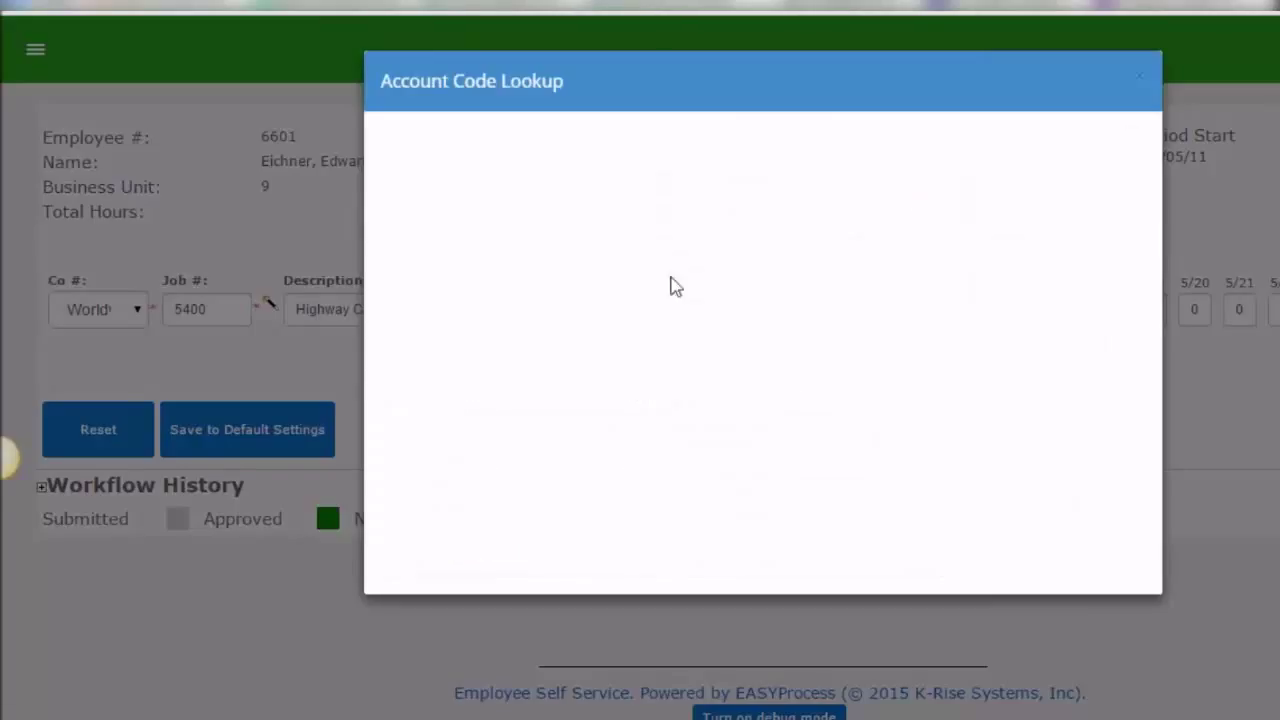
Choose cost code 1.1110.BEAR for the new time line and set its CT to 1.
{"action": "left_click_drag", "start_coordinate": [571, 185], "coordinate": [457, 163]}
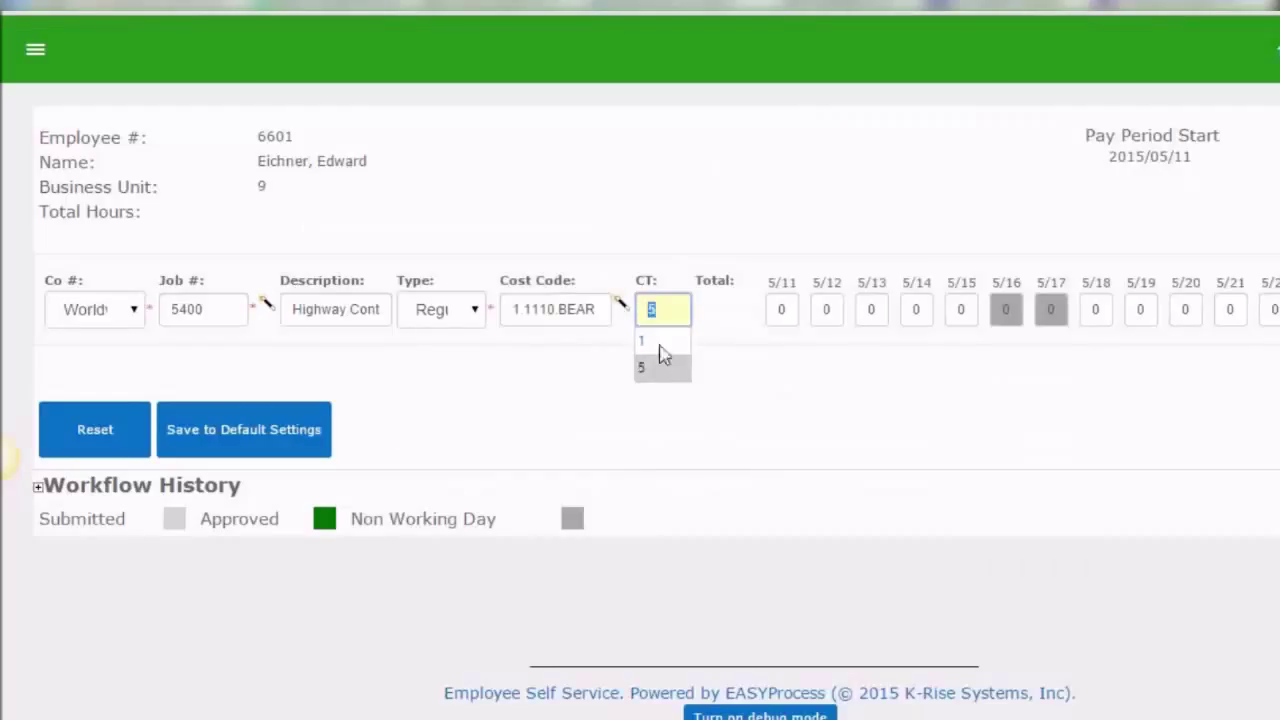
{"action": "left_click", "coordinate": [660, 345]}
{"action": "left_click", "coordinate": [218, 318]}
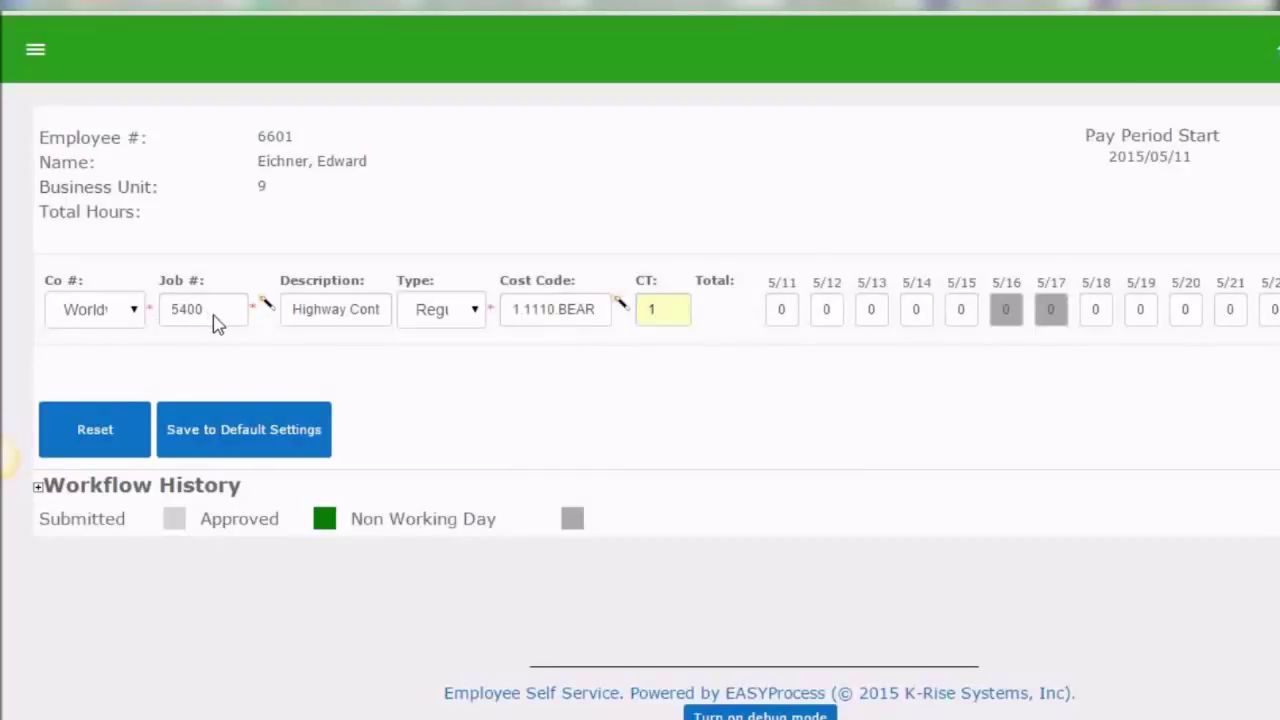
{"action": "left_click", "coordinate": [535, 308]}
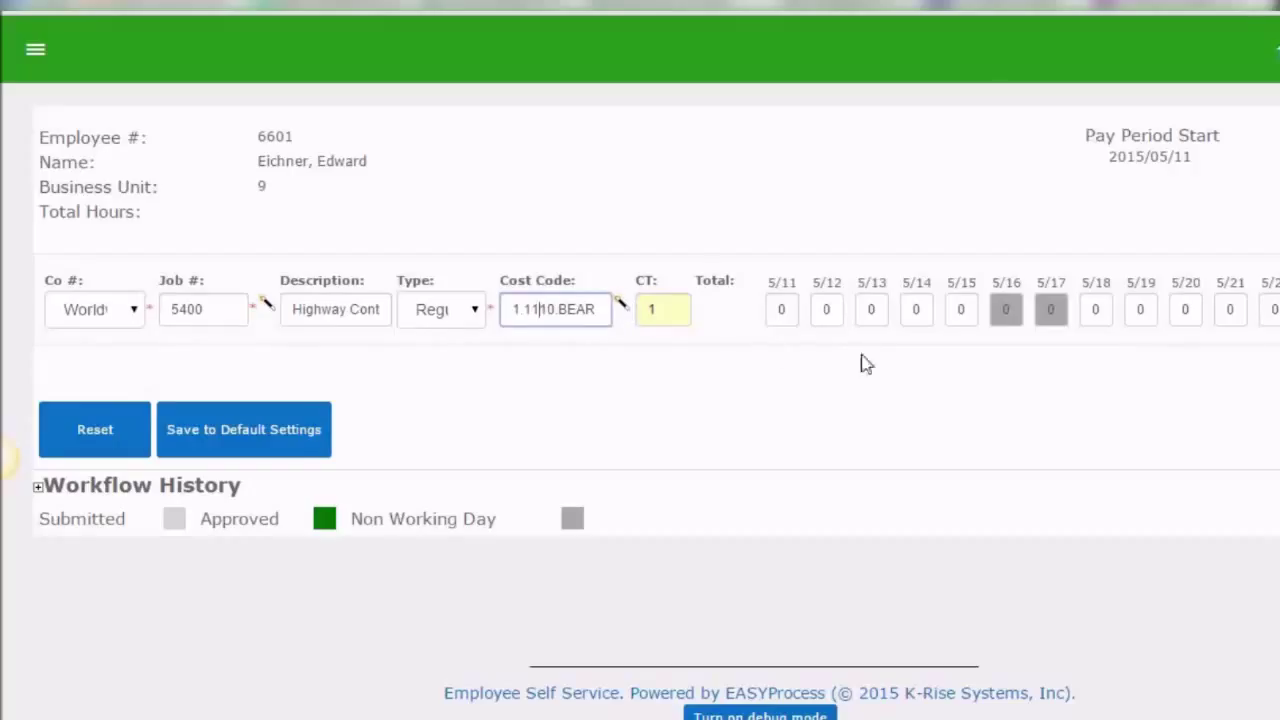
Enter 8 hours each for 5/11 and 5/12 on the new line and save the time entry.
{"action": "left_click", "coordinate": [778, 311]}
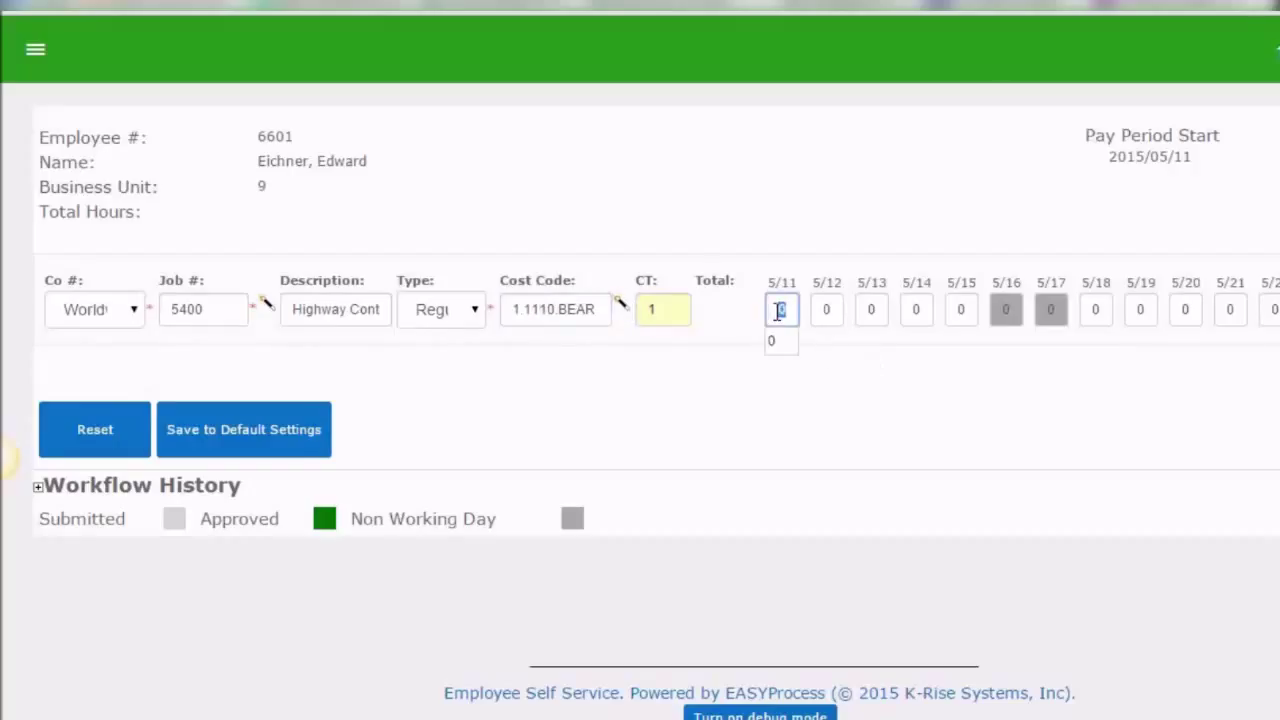
{"action": "left_click", "coordinate": [783, 315]}
{"action": "left_click", "coordinate": [1278, 320]}
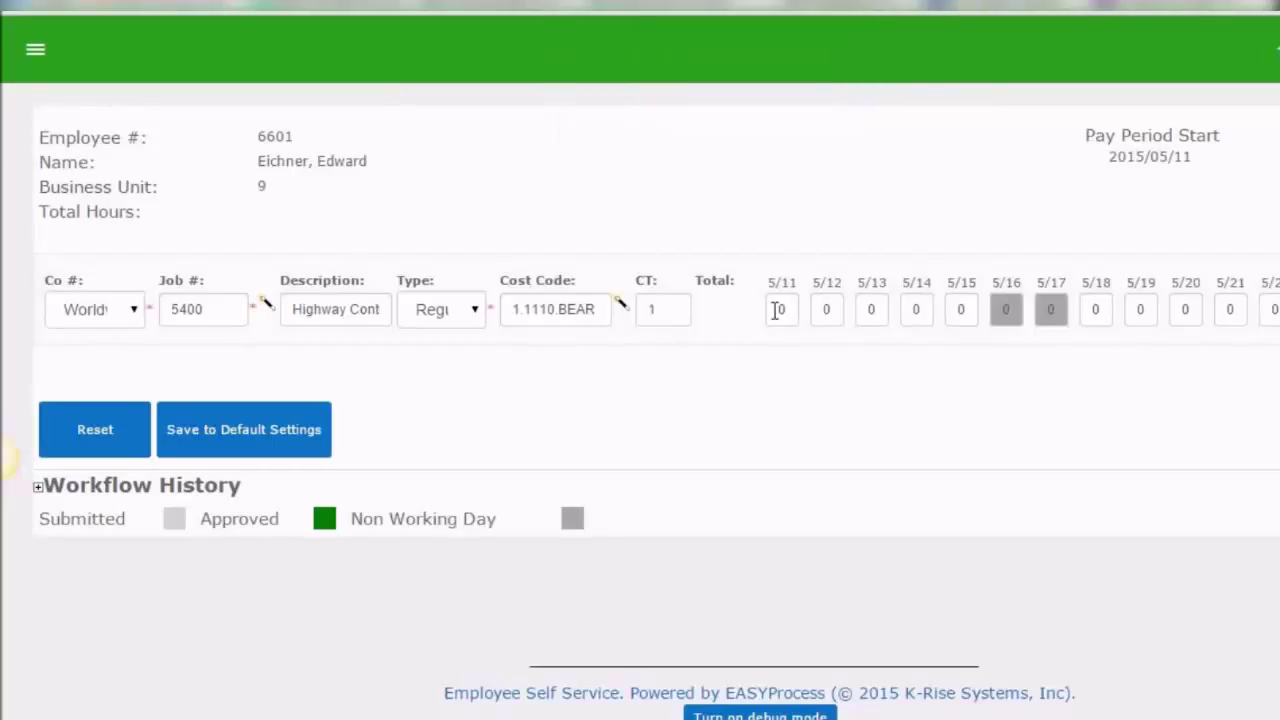
{"action": "left_click", "coordinate": [778, 309]}
{"action": "left_click", "coordinate": [783, 309]}
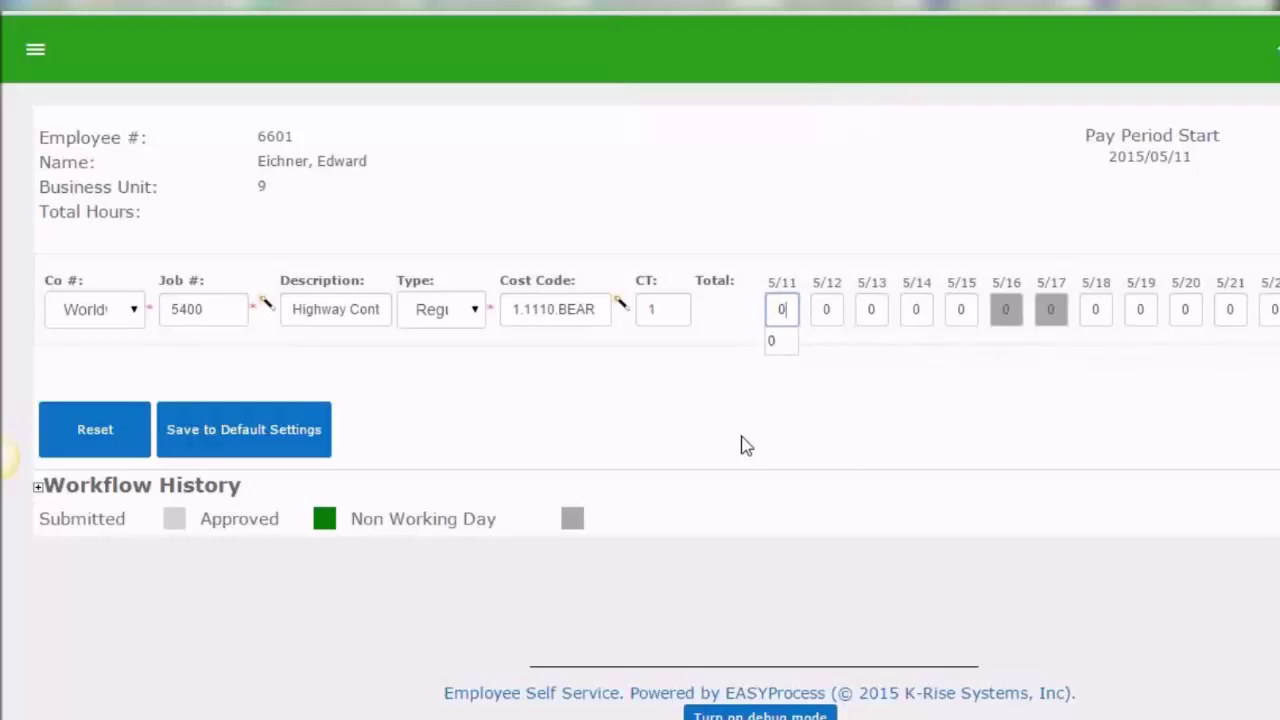
{"action": "key", "text": "BackSpace"}
{"action": "type", "text": "8"}
{"action": "key", "text": "Tab"}
{"action": "type", "text": "8"}
{"action": "key", "text": "Return"}
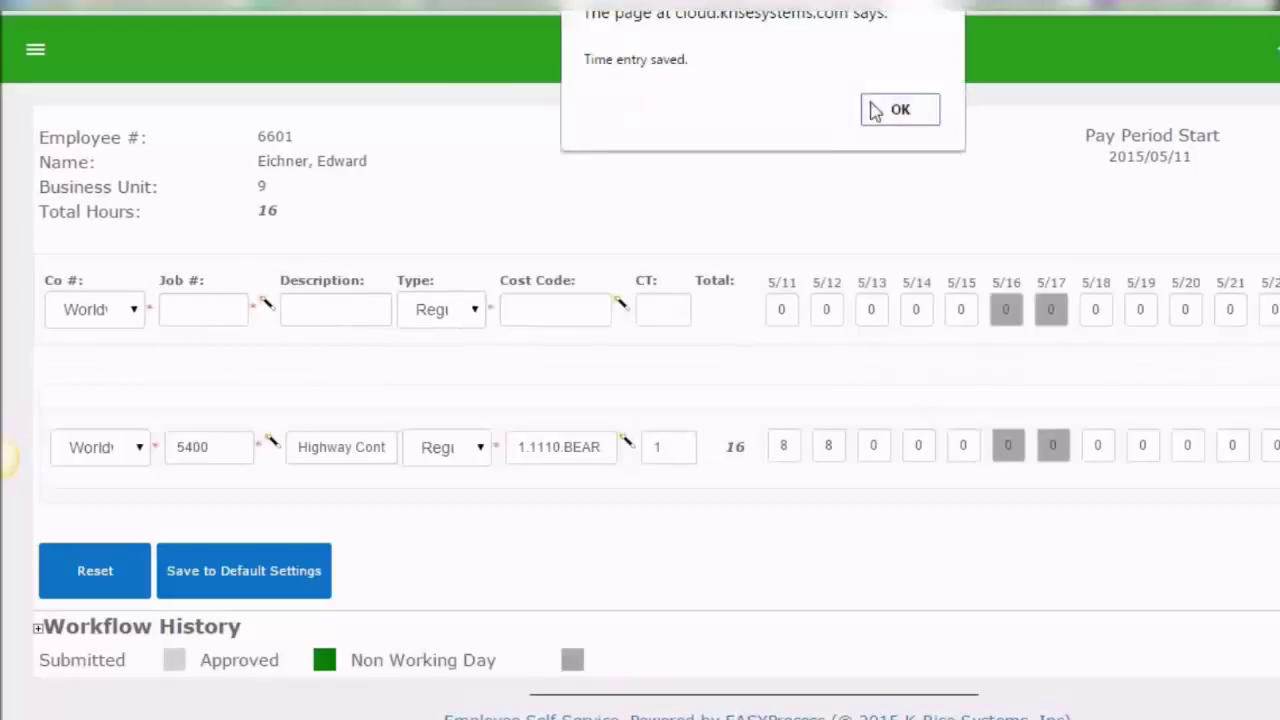
{"action": "key", "text": "Return"}
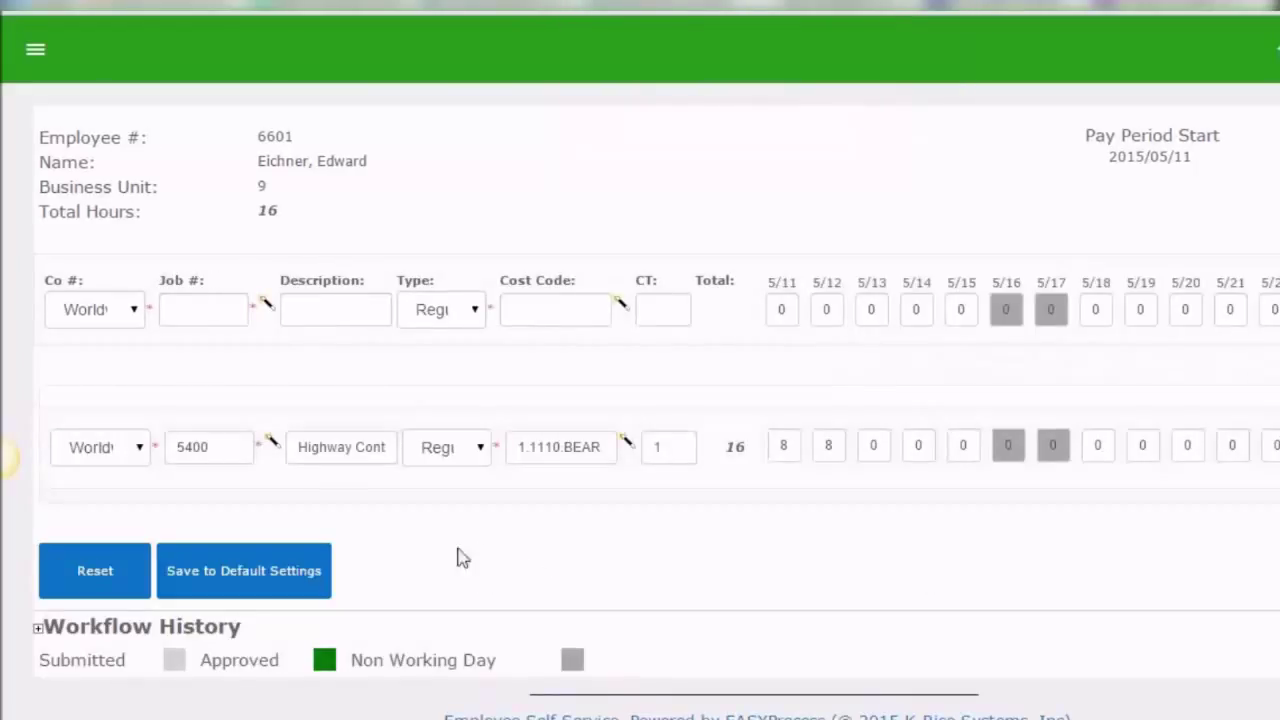
Reset the pay period by removing all of its time entries.
{"action": "left_click", "coordinate": [95, 571]}
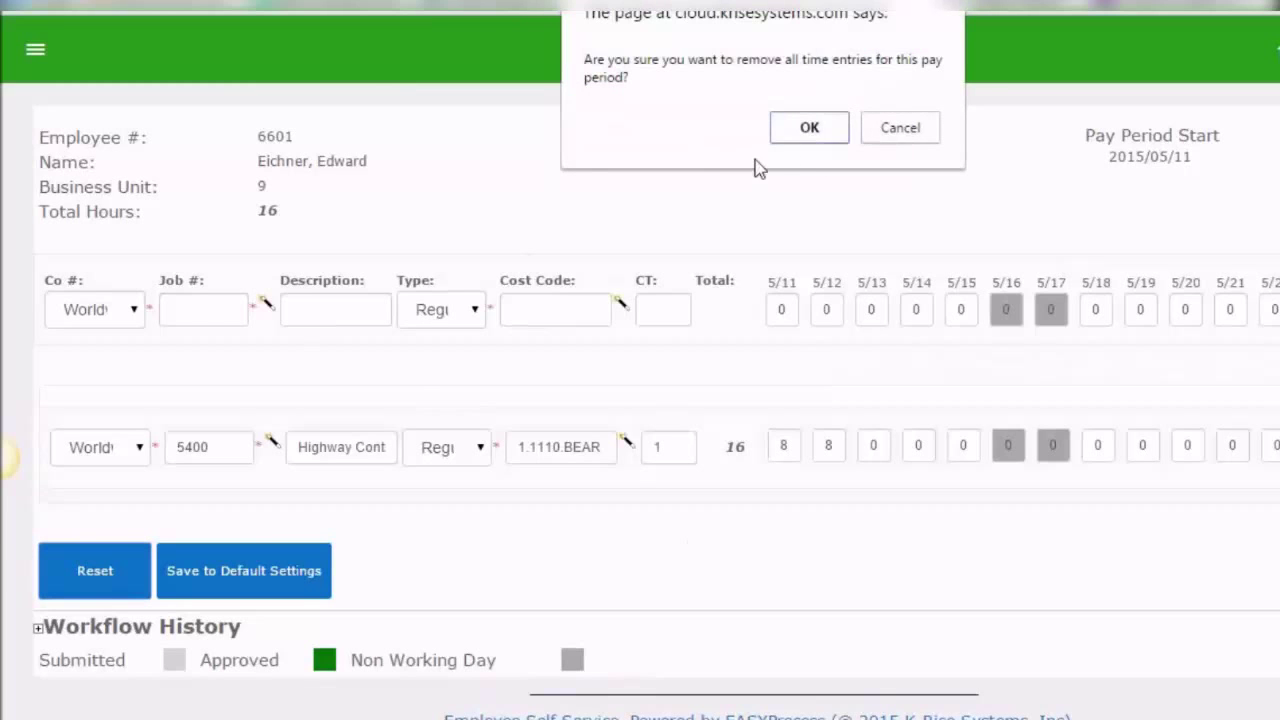
{"action": "left_click", "coordinate": [809, 126]}
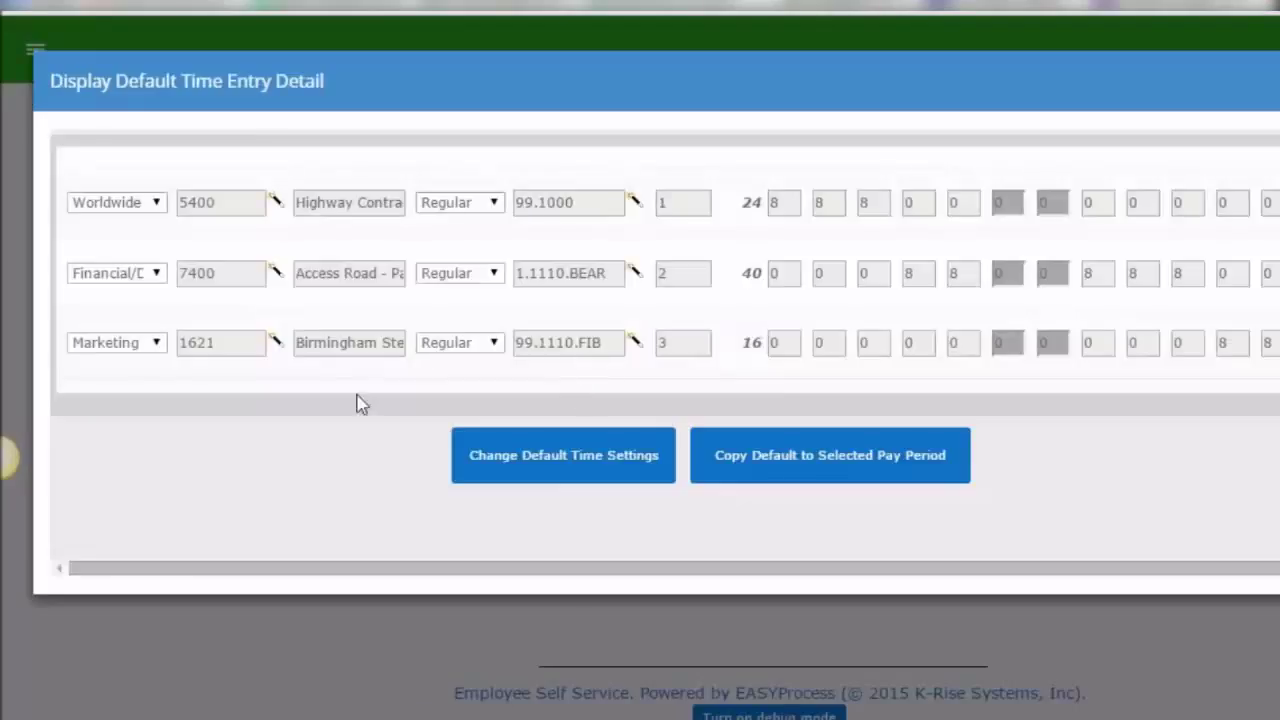
Copy the default time entries to the selected pay period and delete the Marketing line for job 1621.
{"action": "left_click", "coordinate": [552, 462]}
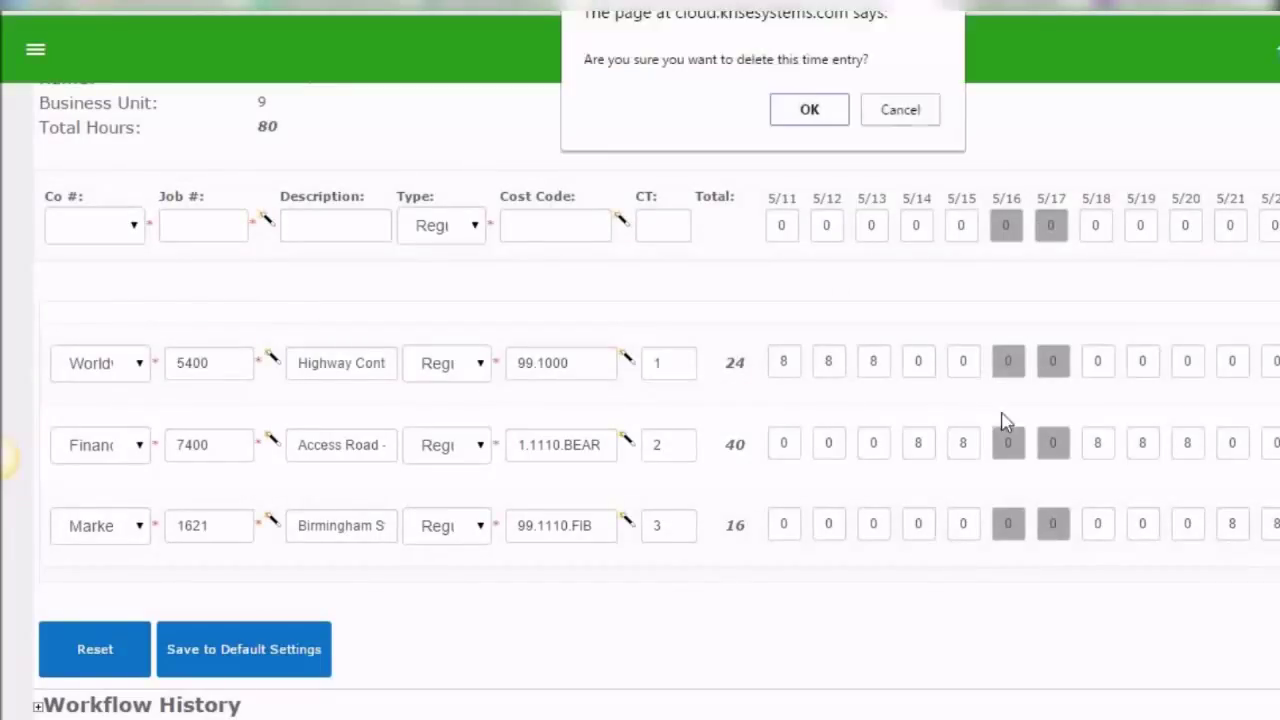
{"action": "left_click", "coordinate": [806, 122]}
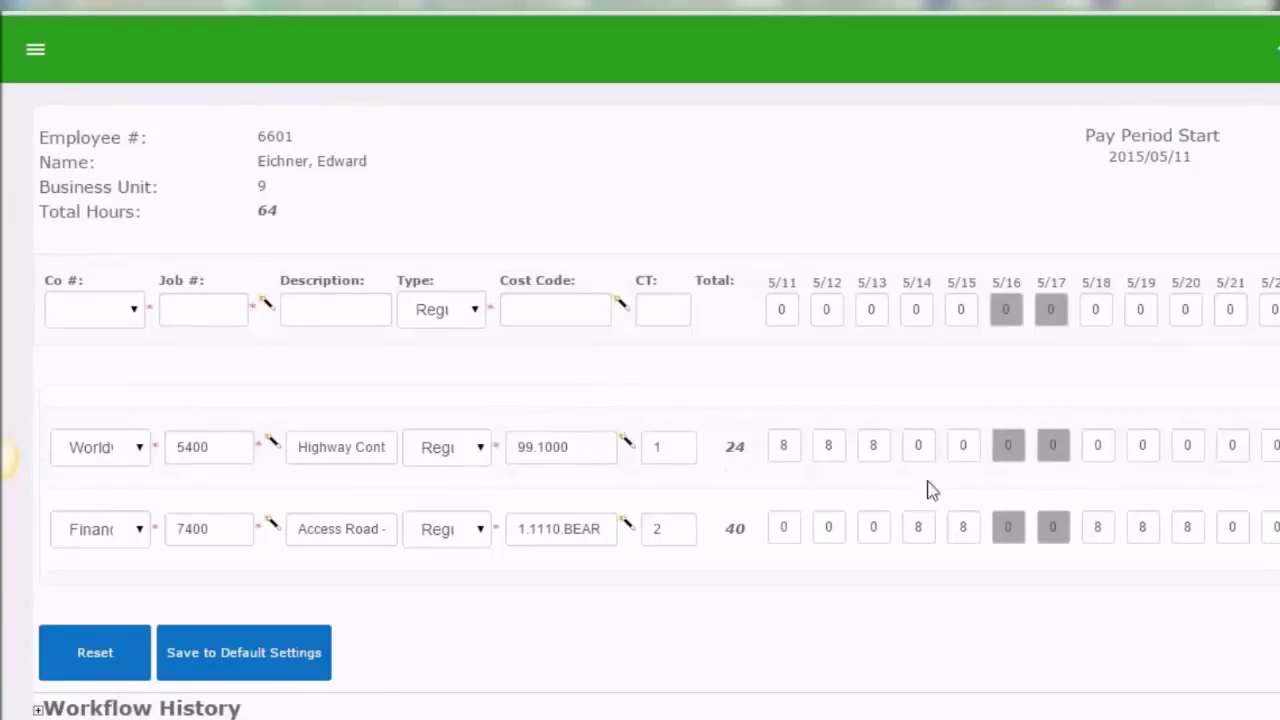
Start a new time line with company Worldwide, job 5400 Highway Contractor and the vacation pay type.
{"action": "left_click", "coordinate": [125, 320]}
{"action": "left_click", "coordinate": [101, 372]}
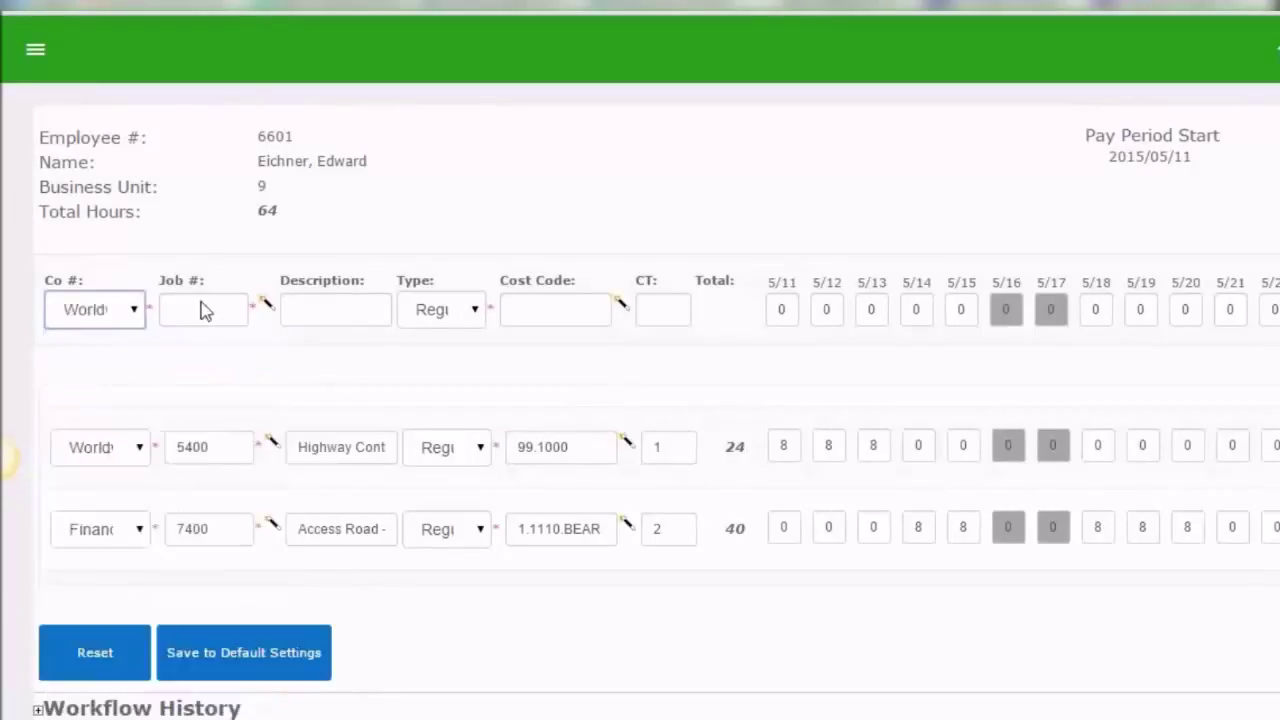
{"action": "left_click", "coordinate": [266, 304]}
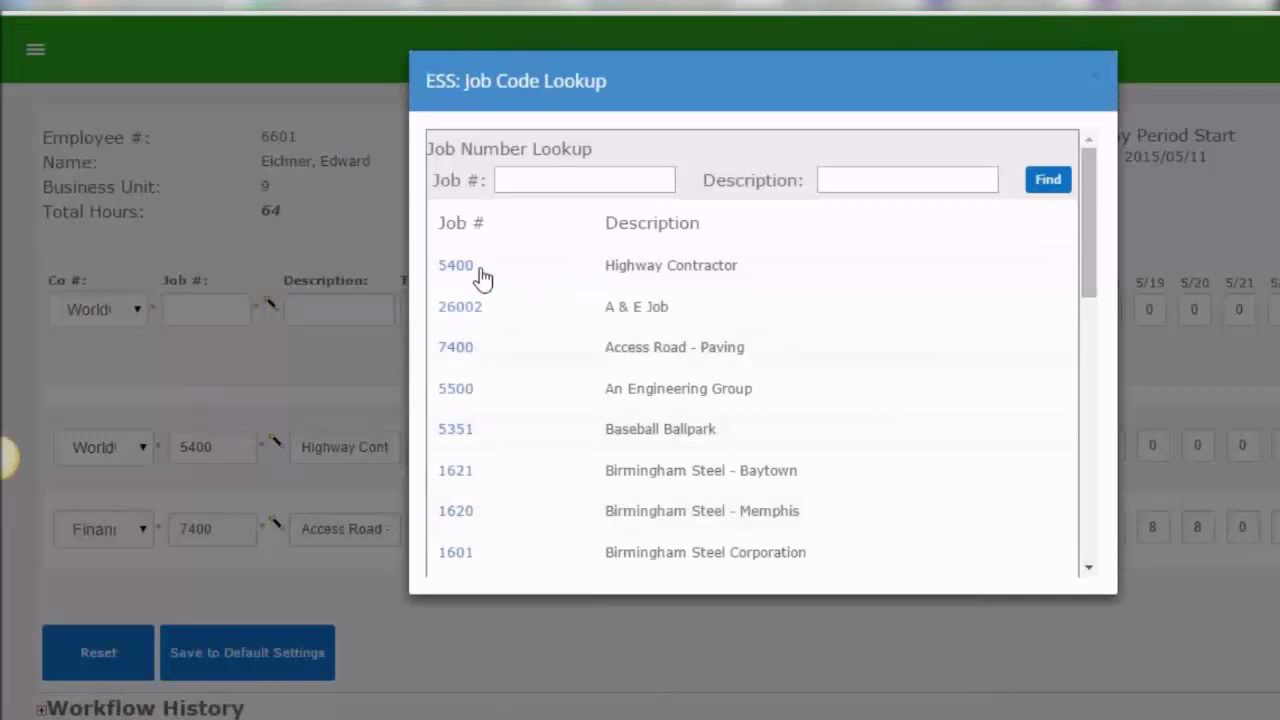
{"action": "left_click", "coordinate": [456, 266]}
{"action": "left_click", "coordinate": [440, 309]}
{"action": "left_click", "coordinate": [471, 437]}
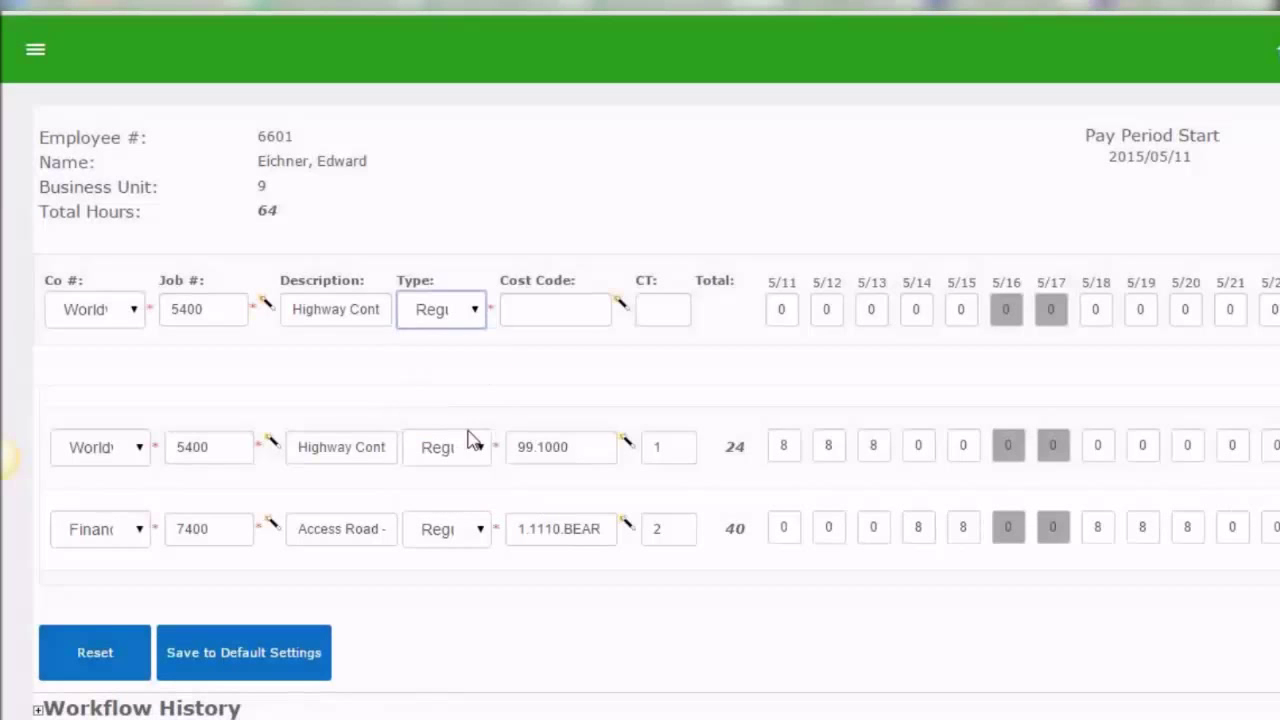
Set the new vacation line's cost code to 99.1105 and its CT to 1.
{"action": "left_click", "coordinate": [563, 325]}
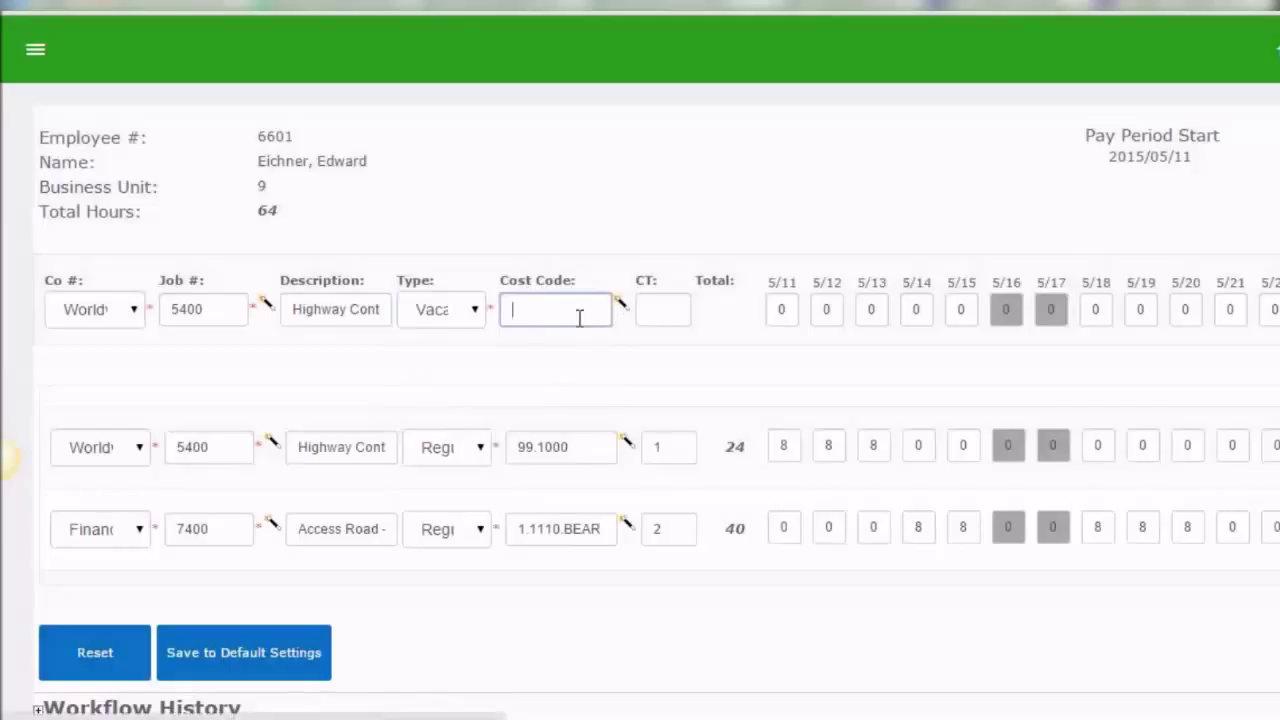
{"action": "left_click", "coordinate": [580, 317]}
{"action": "left_click", "coordinate": [571, 345]}
{"action": "left_click", "coordinate": [668, 318]}
{"action": "type", "text": "1"}
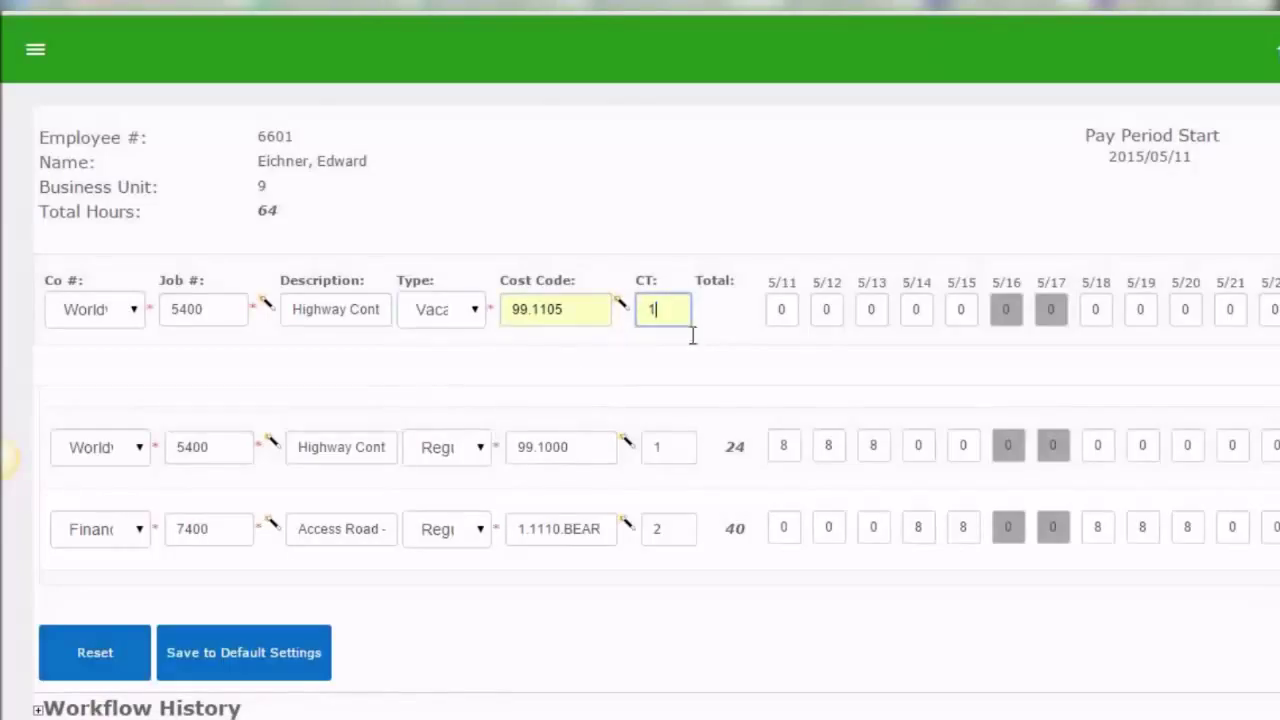
Enter 8 hours each for 5/21 and 5/22 on the vacation line and save the time entry.
{"action": "left_click", "coordinate": [1231, 309]}
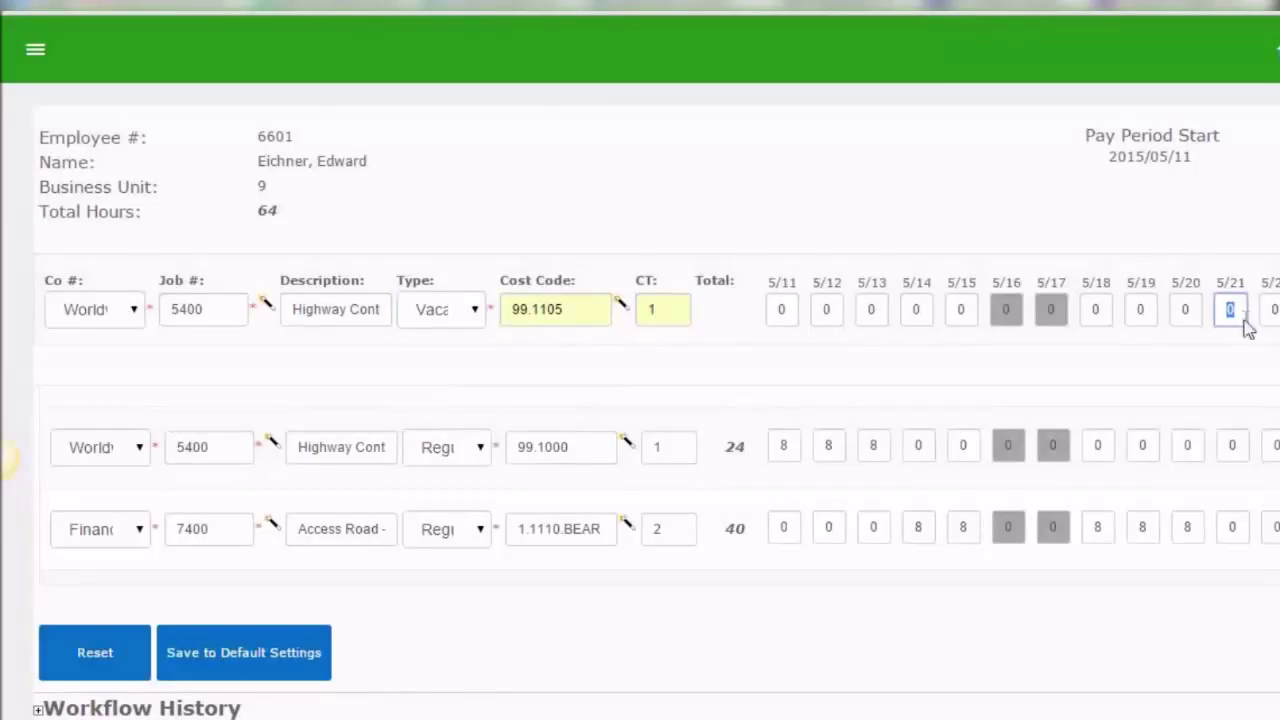
{"action": "type", "text": "8"}
{"action": "key", "text": "Tab"}
{"action": "type", "text": "8"}
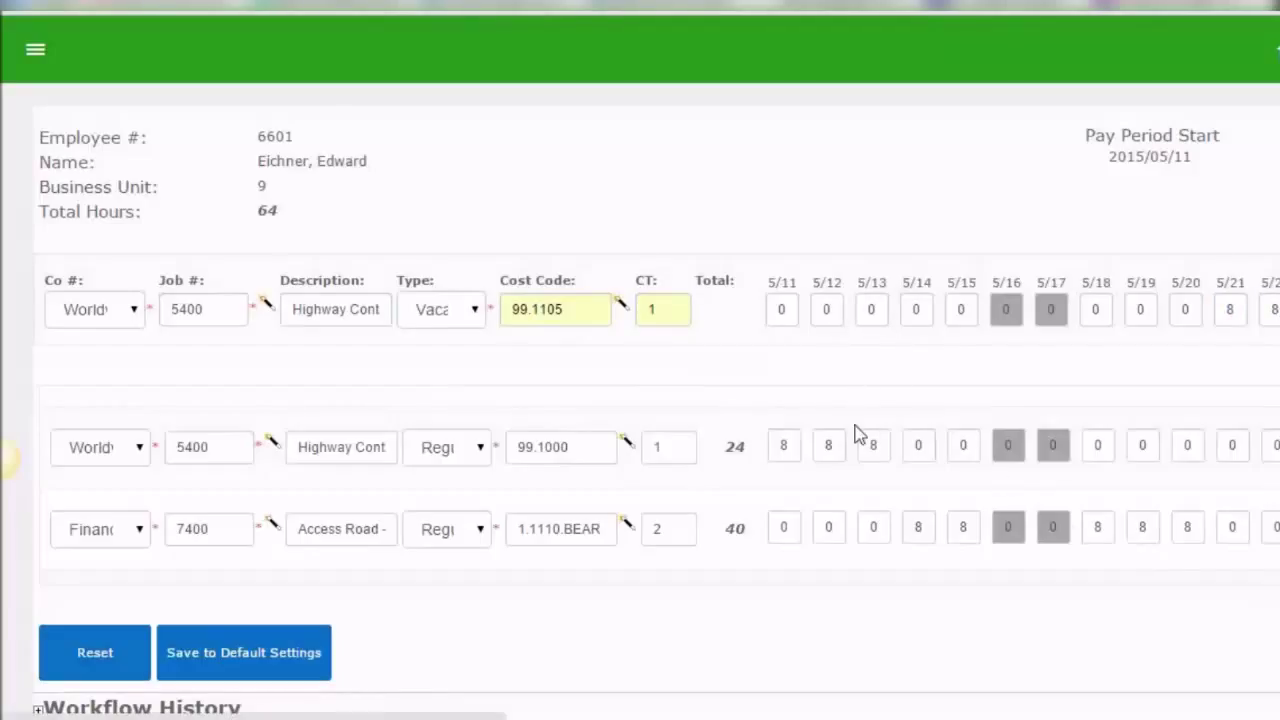
{"action": "key", "text": "Return"}
{"action": "left_click", "coordinate": [903, 109]}
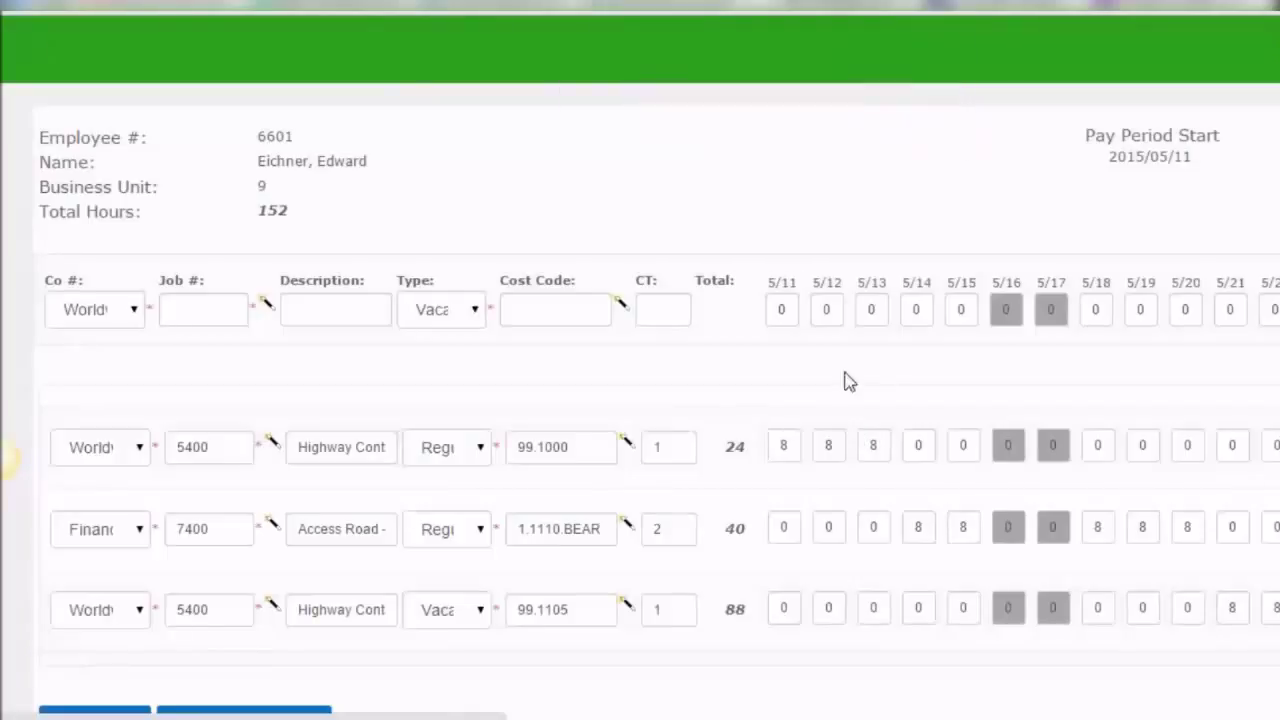
Submit the time entries for the pay period starting 2015/05/11.
{"action": "scroll", "coordinate": [845, 383], "scroll_direction": "down", "scroll_amount": 3}
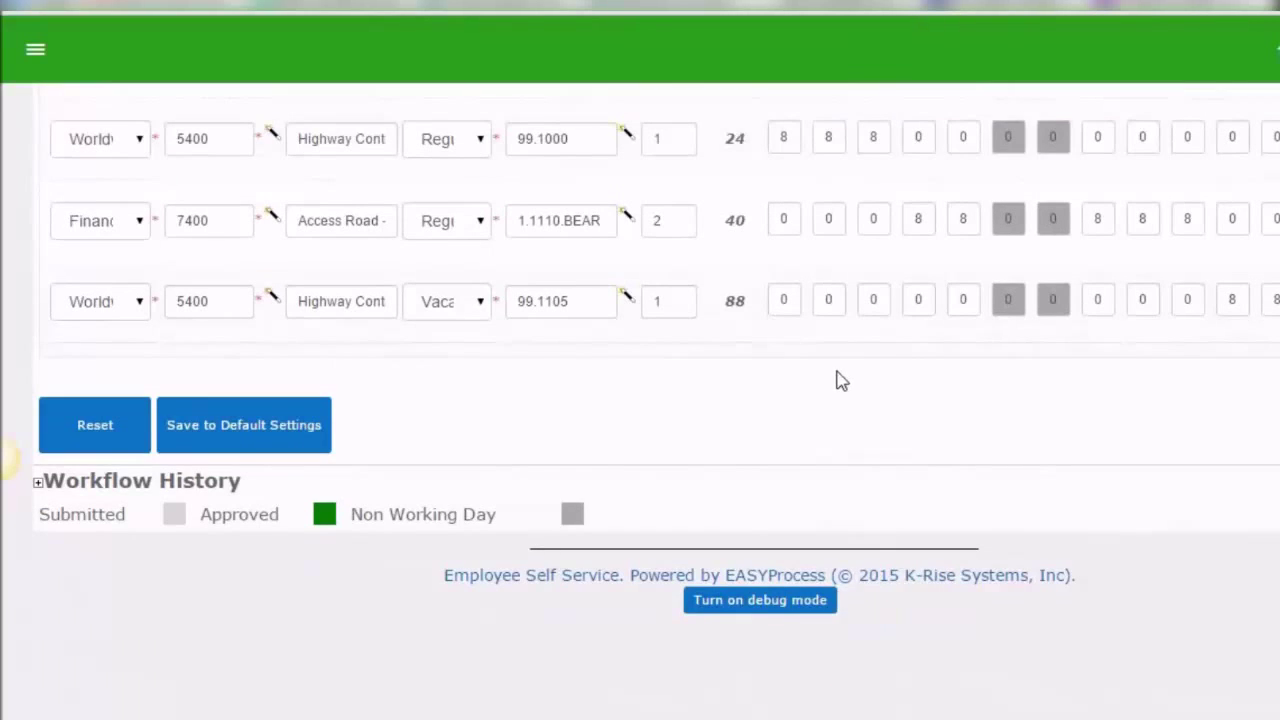
{"action": "scroll", "coordinate": [840, 380], "scroll_direction": "up", "scroll_amount": 1}
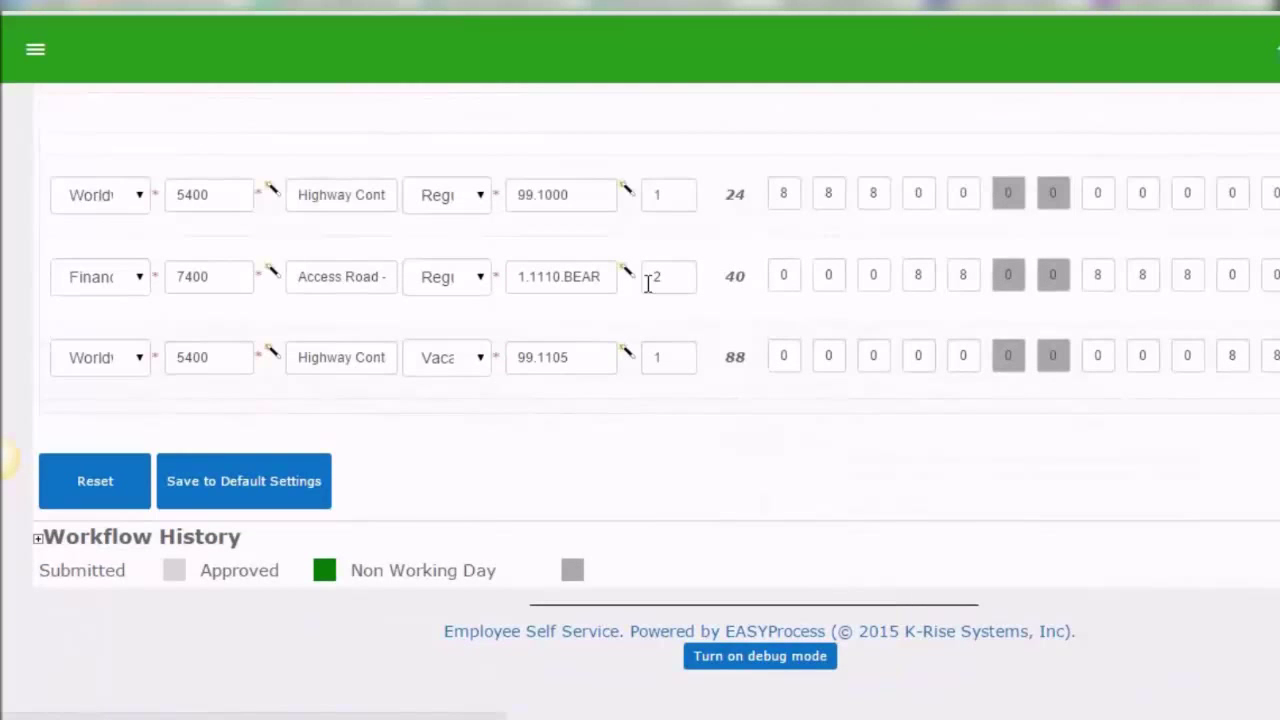
{"action": "scroll", "coordinate": [585, 235], "scroll_direction": "down", "scroll_amount": 3}
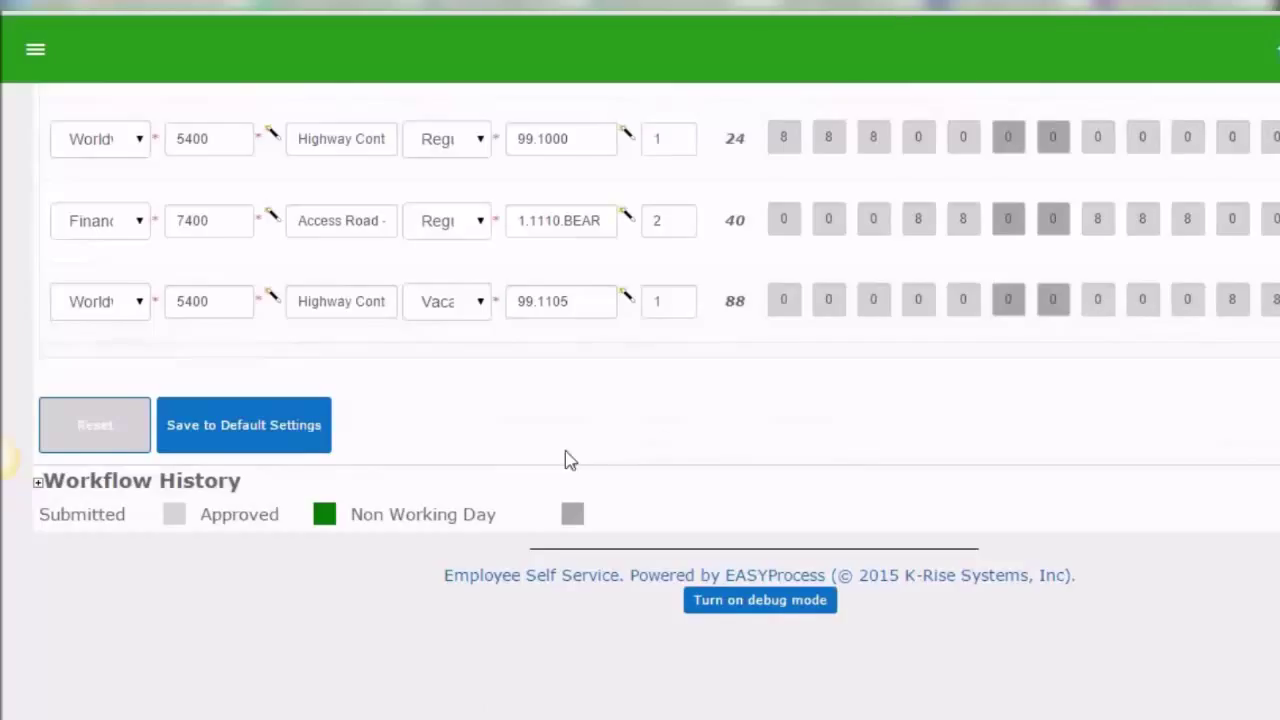
Expand the workflow history below the time lines and review the submission record.
{"action": "scroll", "coordinate": [565, 458], "scroll_direction": "down", "scroll_amount": 1}
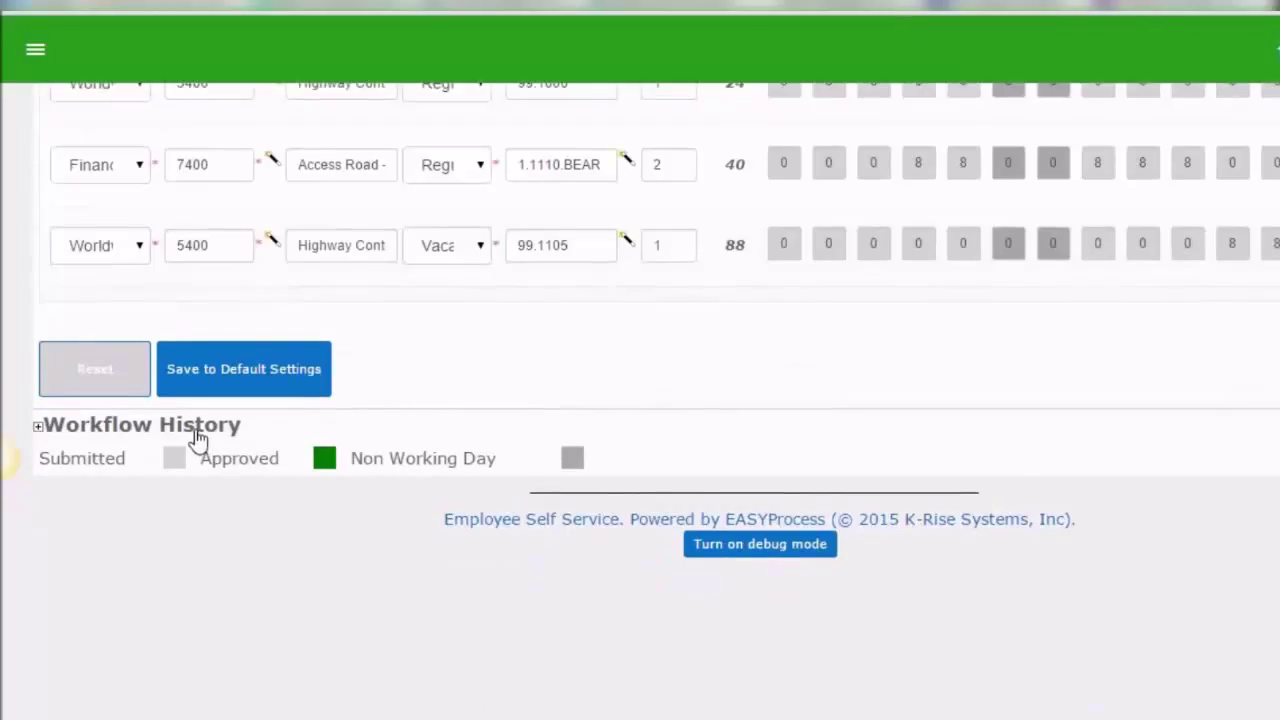
{"action": "left_click", "coordinate": [197, 428]}
{"action": "scroll", "coordinate": [300, 430], "scroll_direction": "down", "scroll_amount": 2}
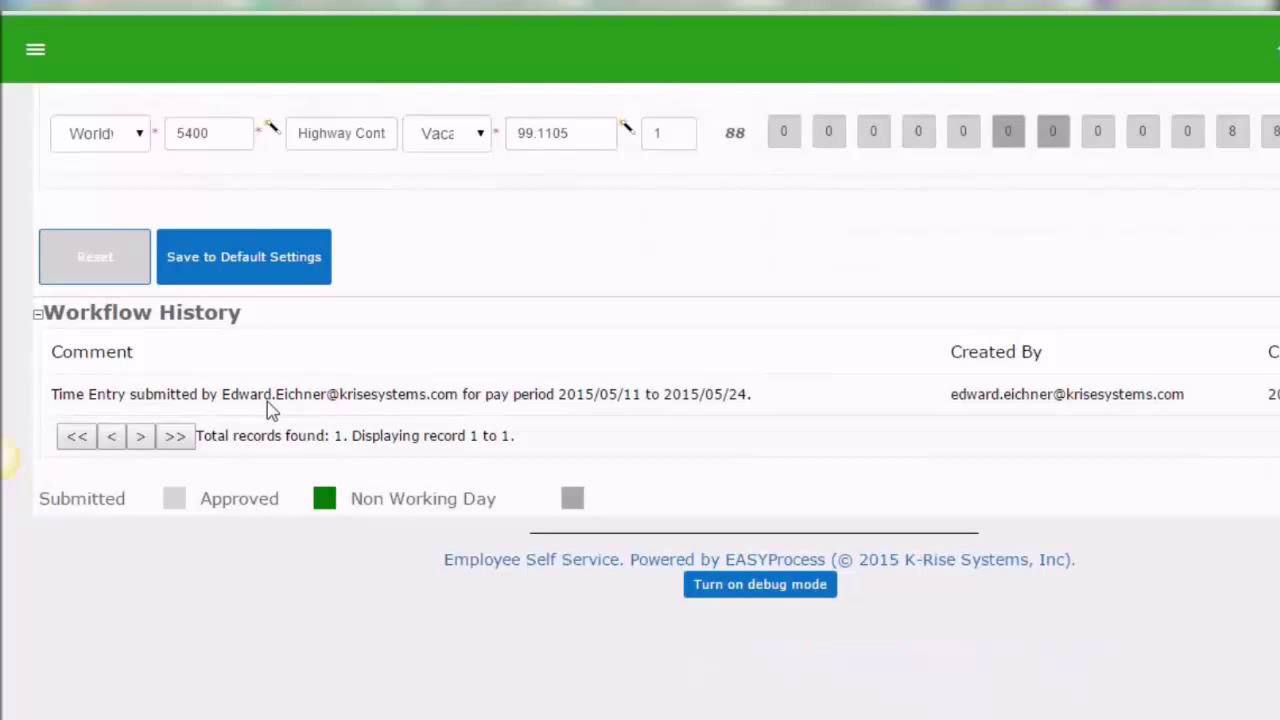
{"action": "scroll", "coordinate": [509, 434], "scroll_direction": "up", "scroll_amount": 8}
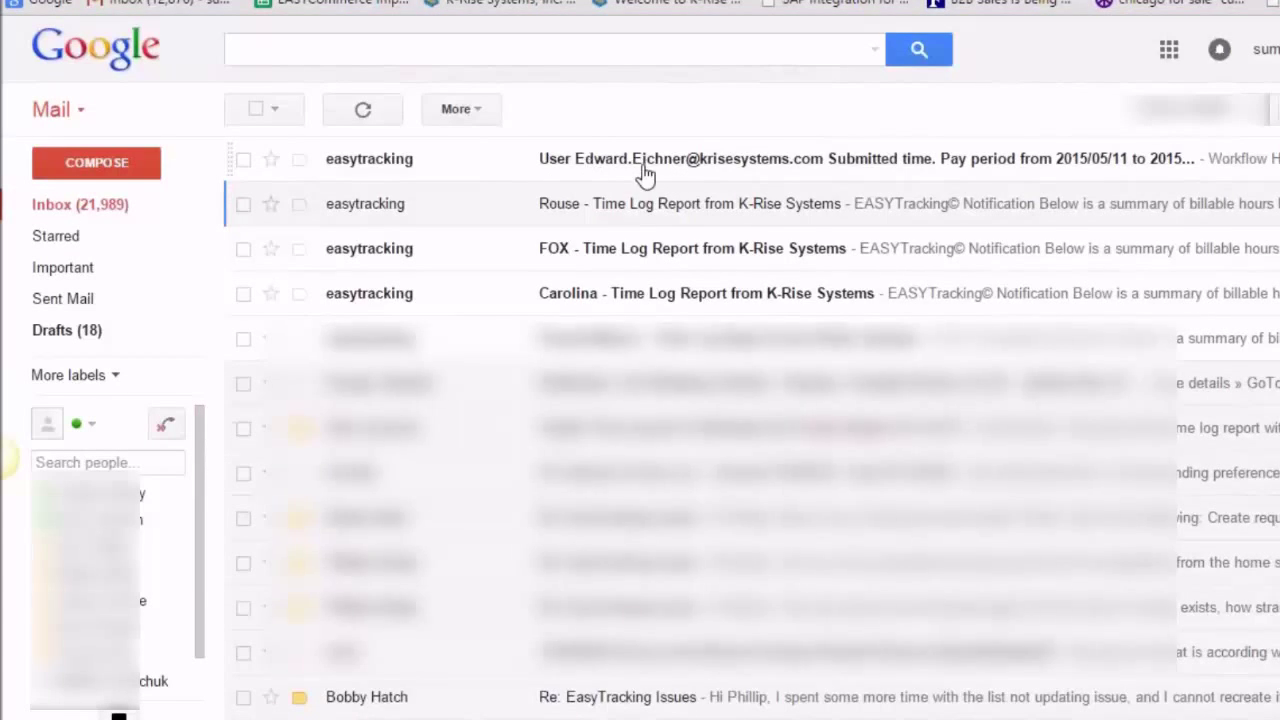
Switch to Gmail, open the easytracking notification about the submitted time, and review its workflow history and time lines.
{"action": "left_click", "coordinate": [641, 160]}
{"action": "scroll", "coordinate": [423, 446], "scroll_direction": "down", "scroll_amount": 2}
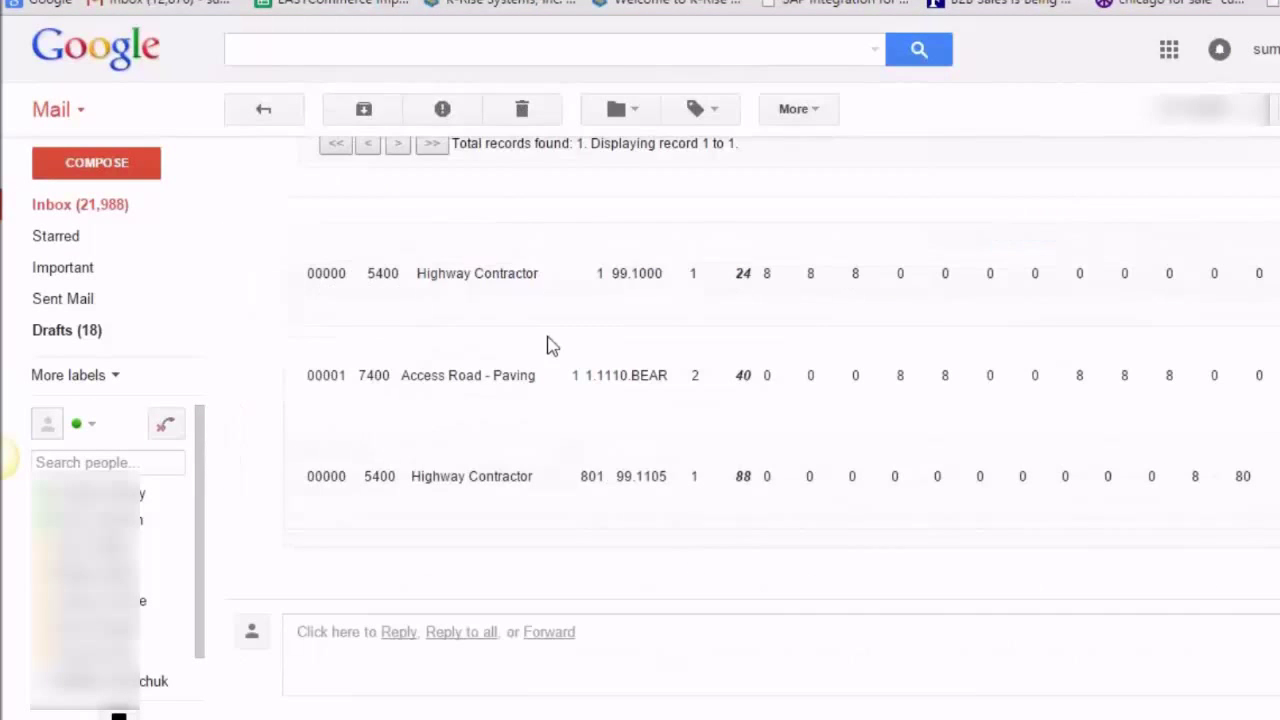
{"action": "scroll", "coordinate": [789, 443], "scroll_direction": "up", "scroll_amount": 2}
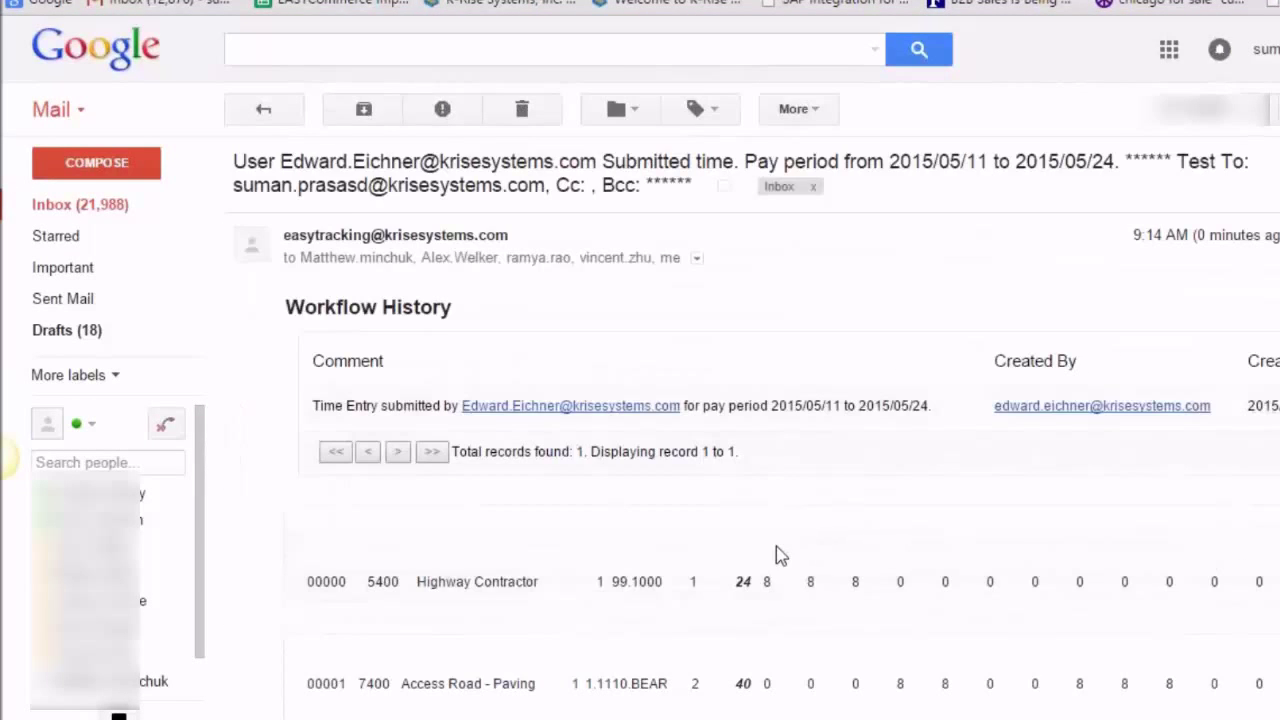
{"action": "scroll", "coordinate": [774, 554], "scroll_direction": "down", "scroll_amount": 1}
{"action": "scroll", "coordinate": [677, 432], "scroll_direction": "up", "scroll_amount": 2}
{"action": "left_click_drag", "start_coordinate": [278, 312], "coordinate": [466, 320]}
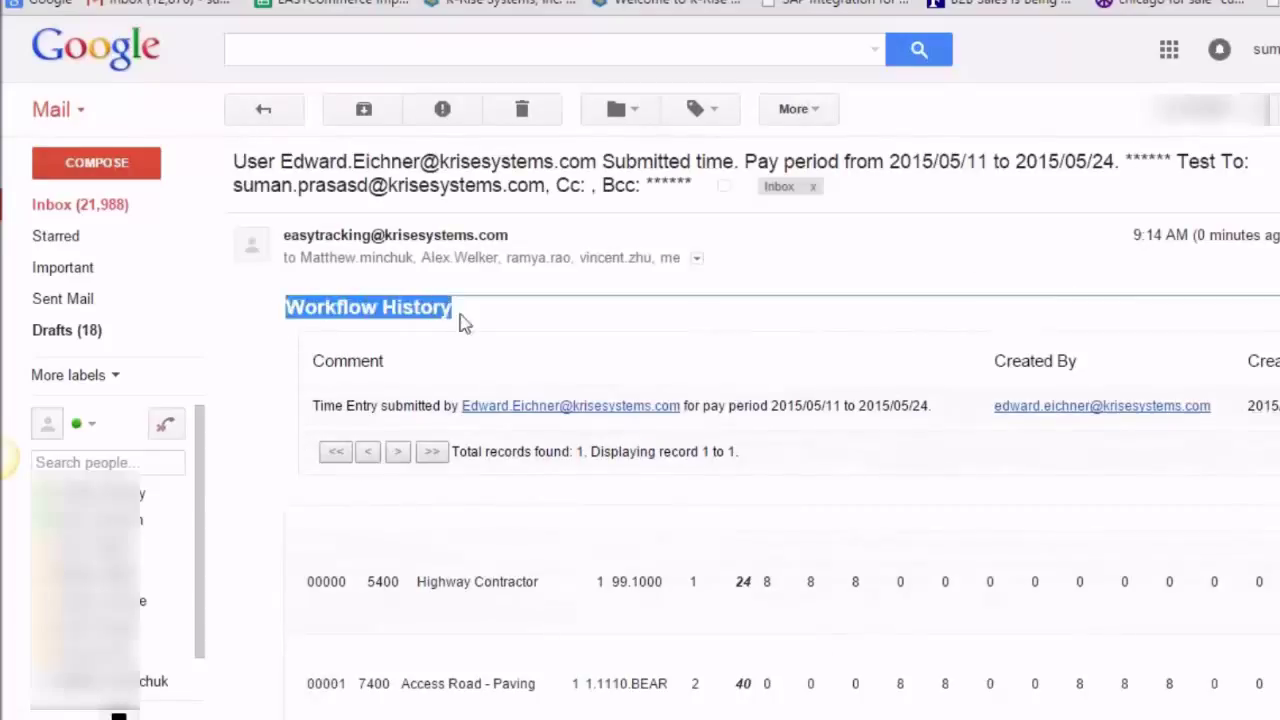
{"action": "left_click", "coordinate": [363, 360]}
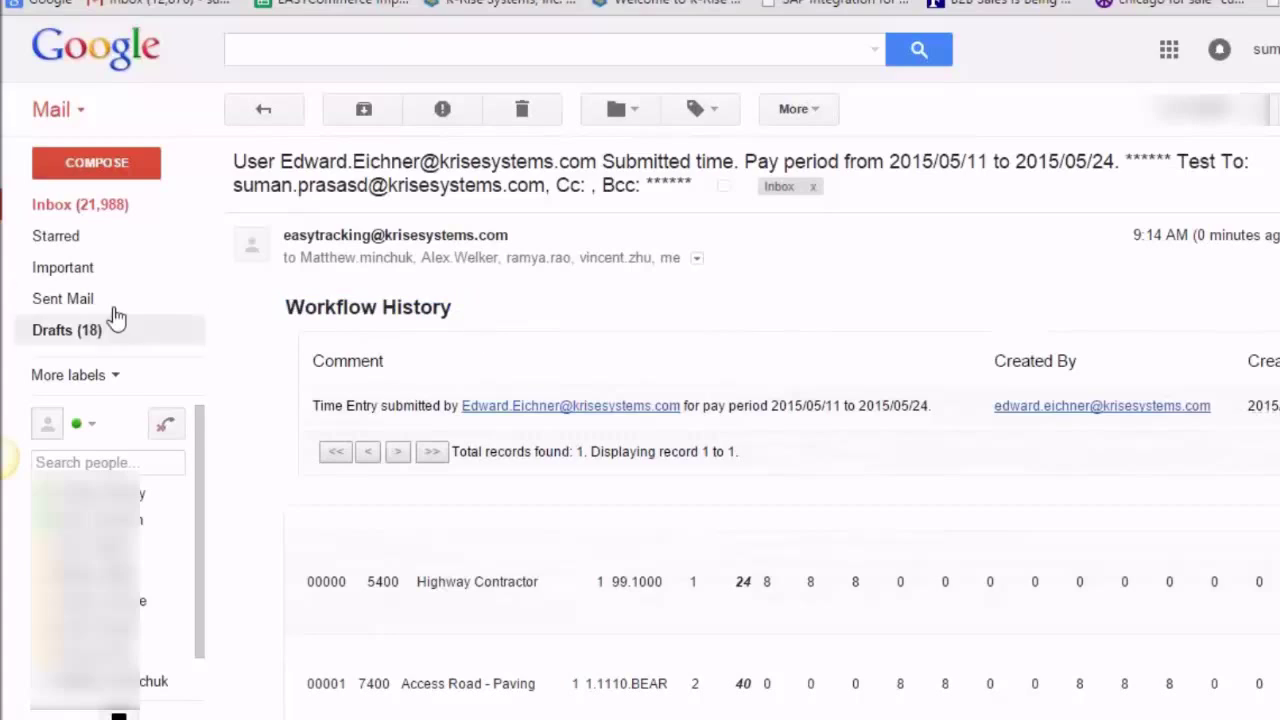